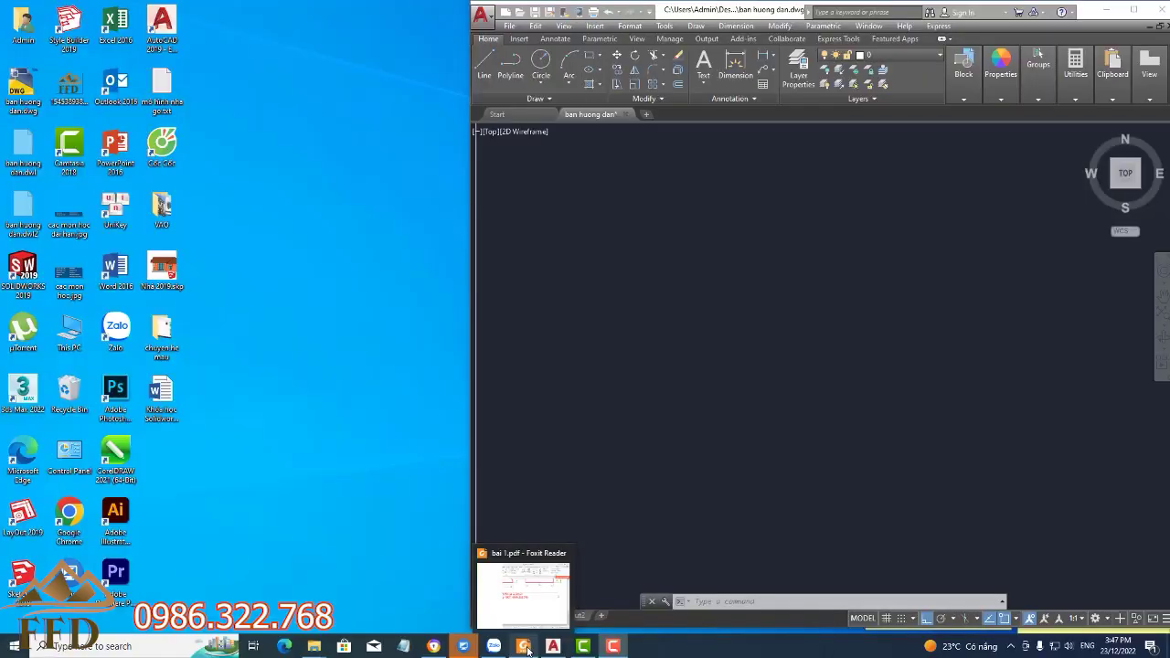
Show the bai 1.pdf exercise figures full-screen in Foxit Reader, then restore the window
click(526, 615)
click(438, 92)
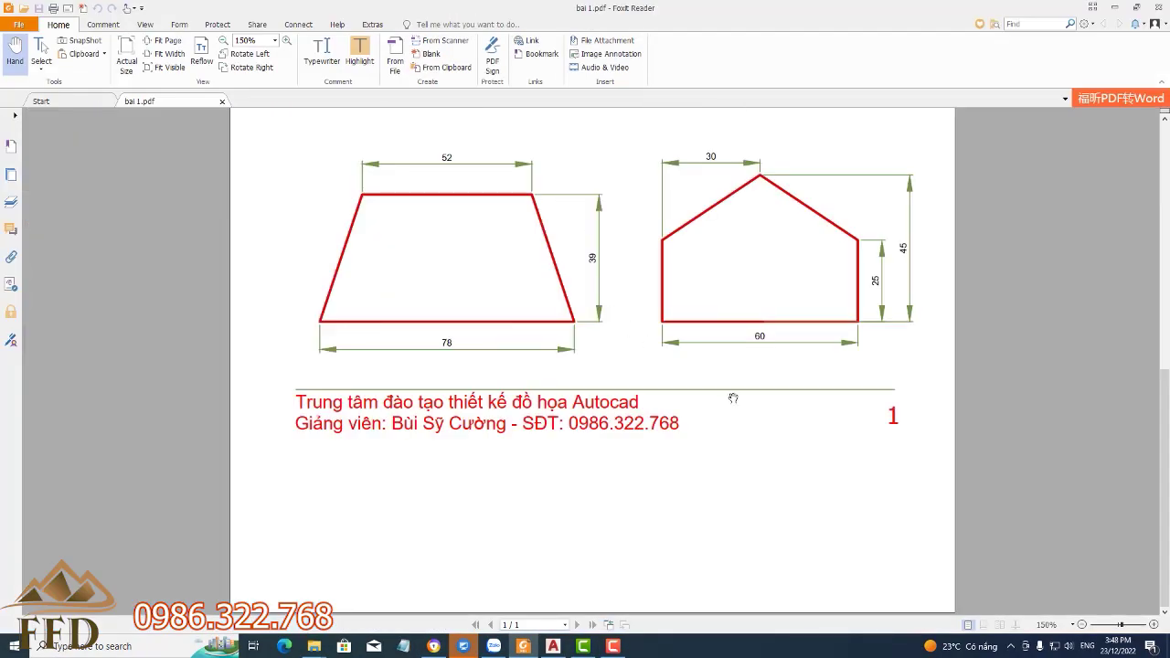
scroll(736, 413, up, 1)
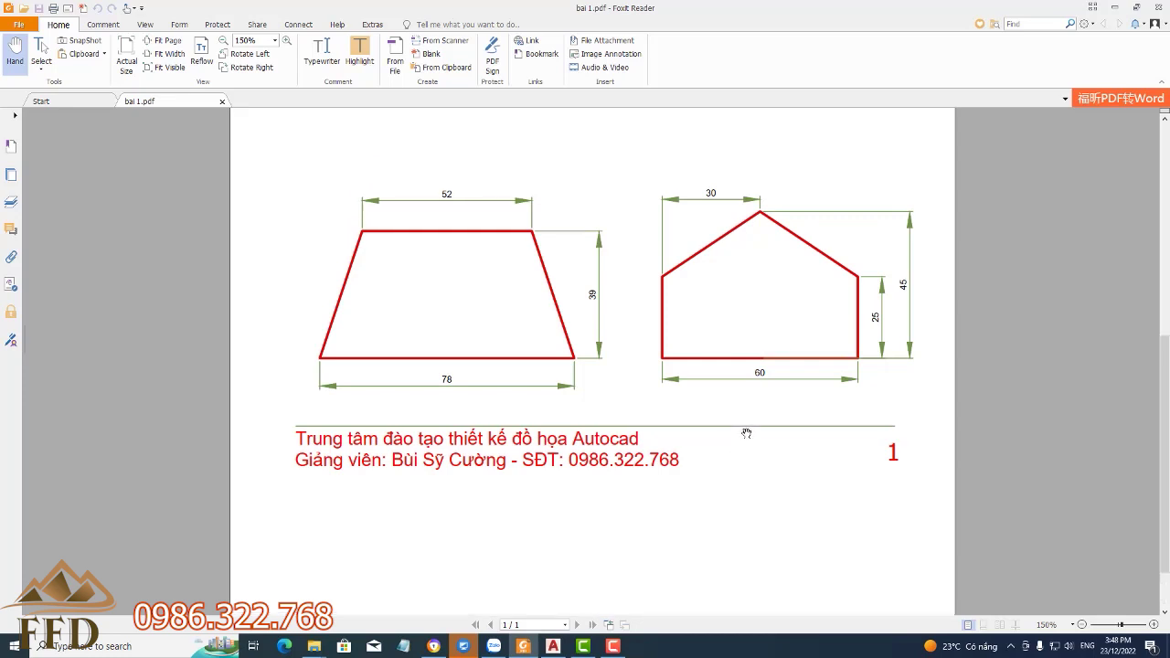
scroll(740, 423, up, 3)
scroll(746, 433, up, 4)
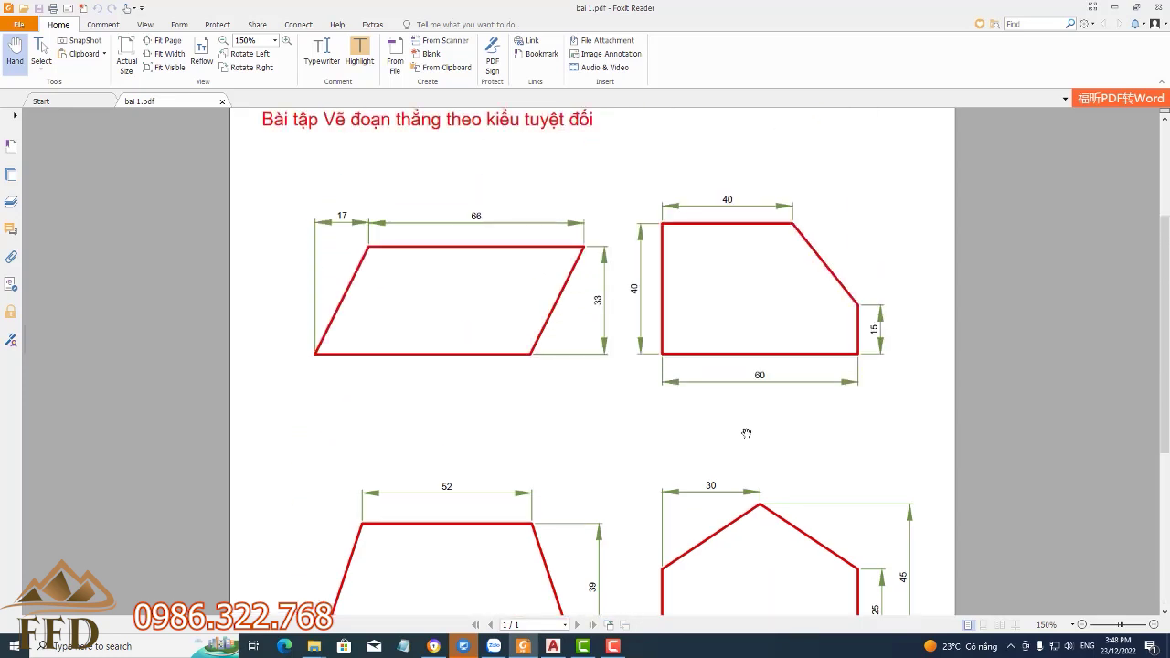
scroll(584, 345, down, 1)
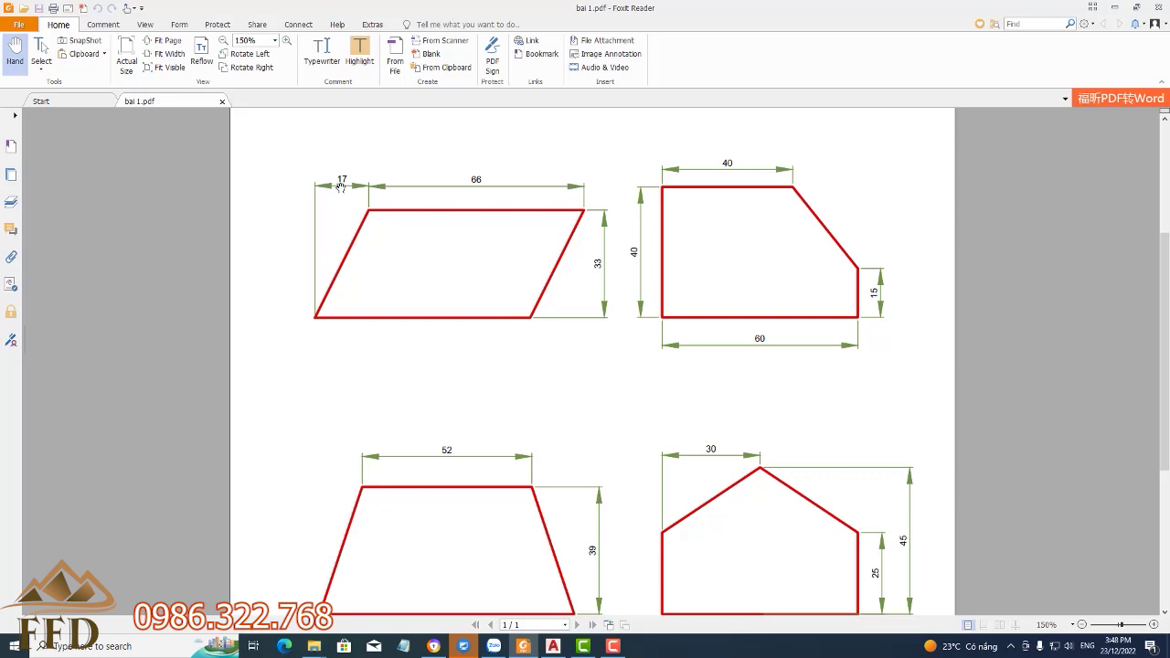
click(1136, 7)
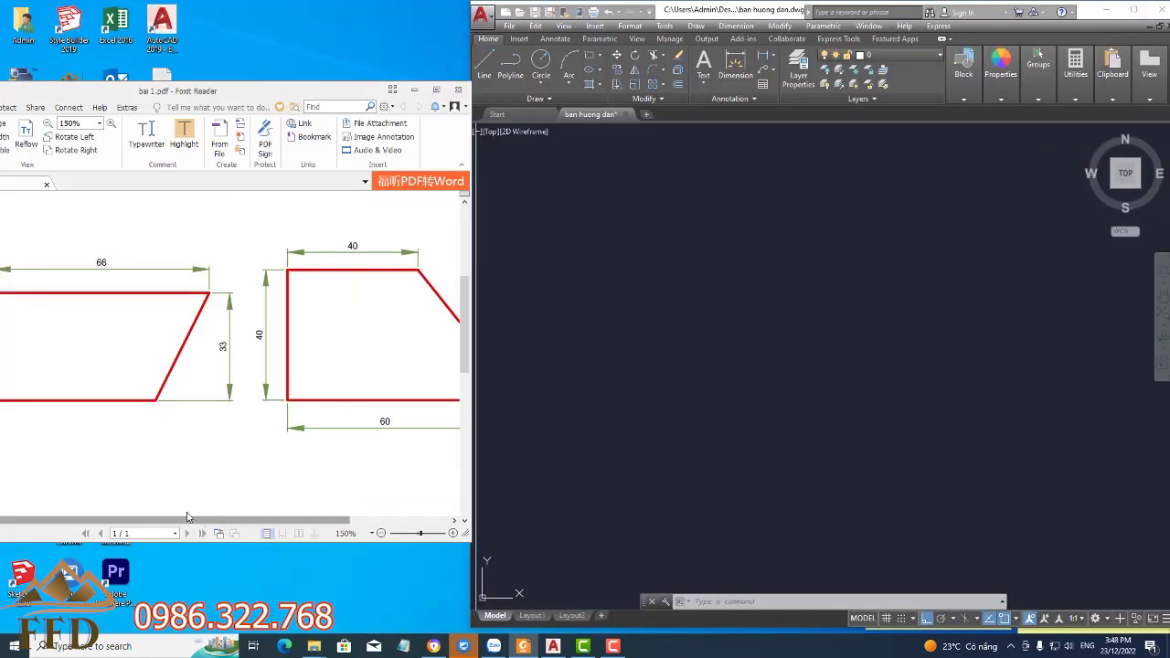
With the PDF beside AutoCAD, draw a 66-unit horizontal line as the parallelogram's top edge
drag(261, 93, 346, 96)
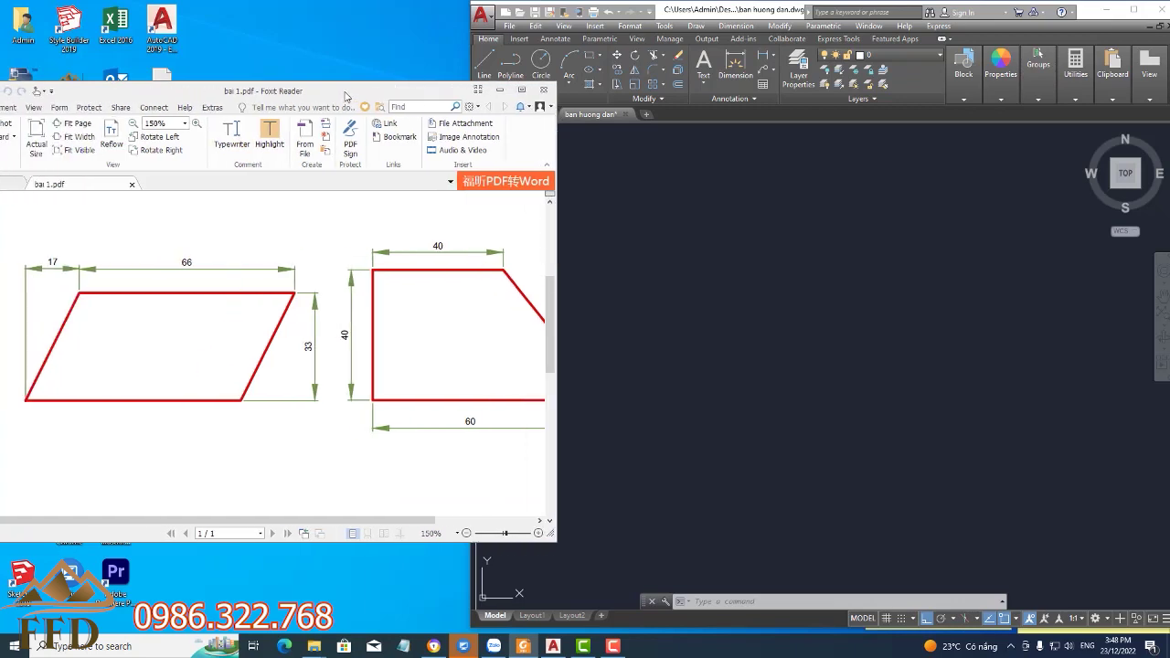
click(696, 316)
text(l)
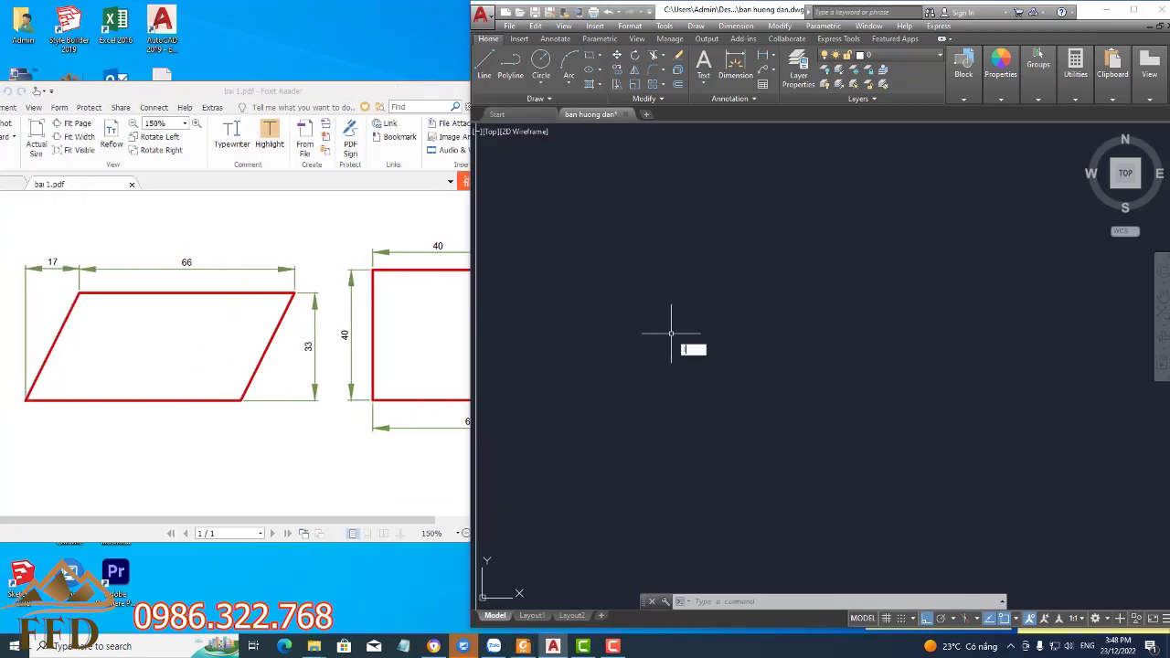
key(Return)
click(644, 283)
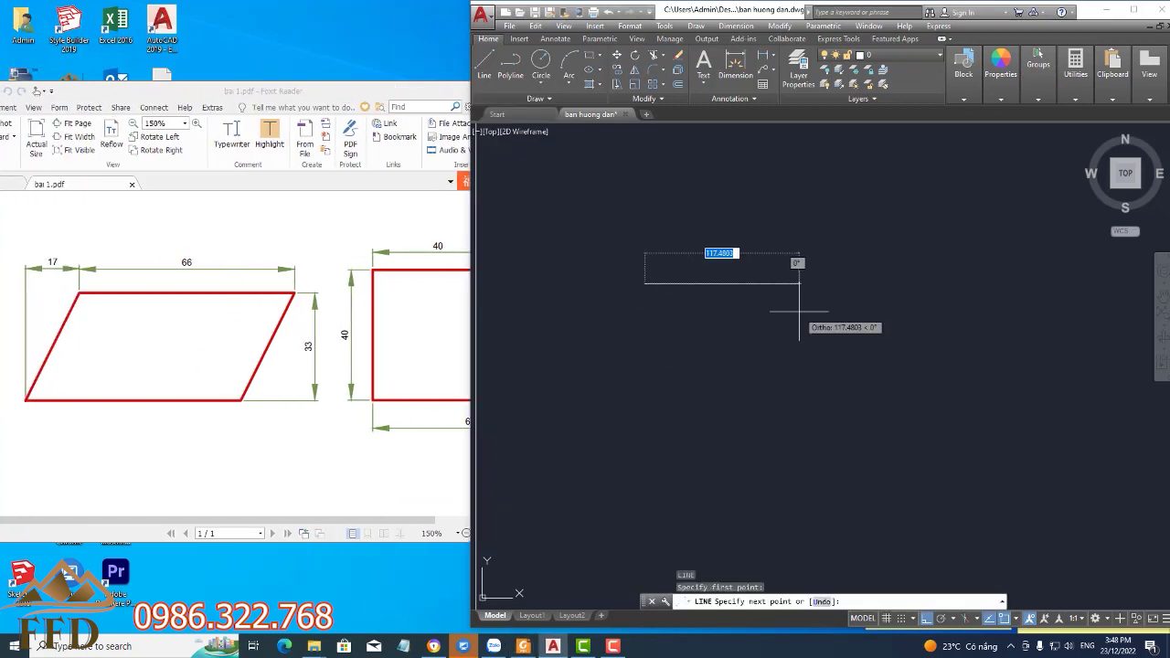
text(66)
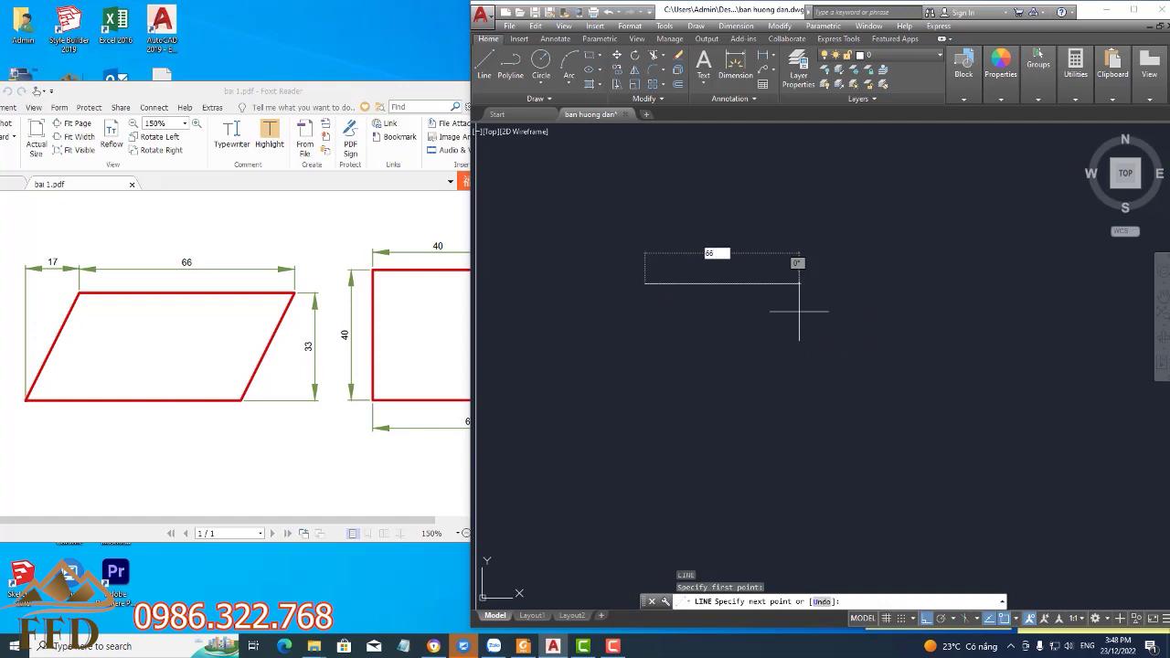
key(Return)
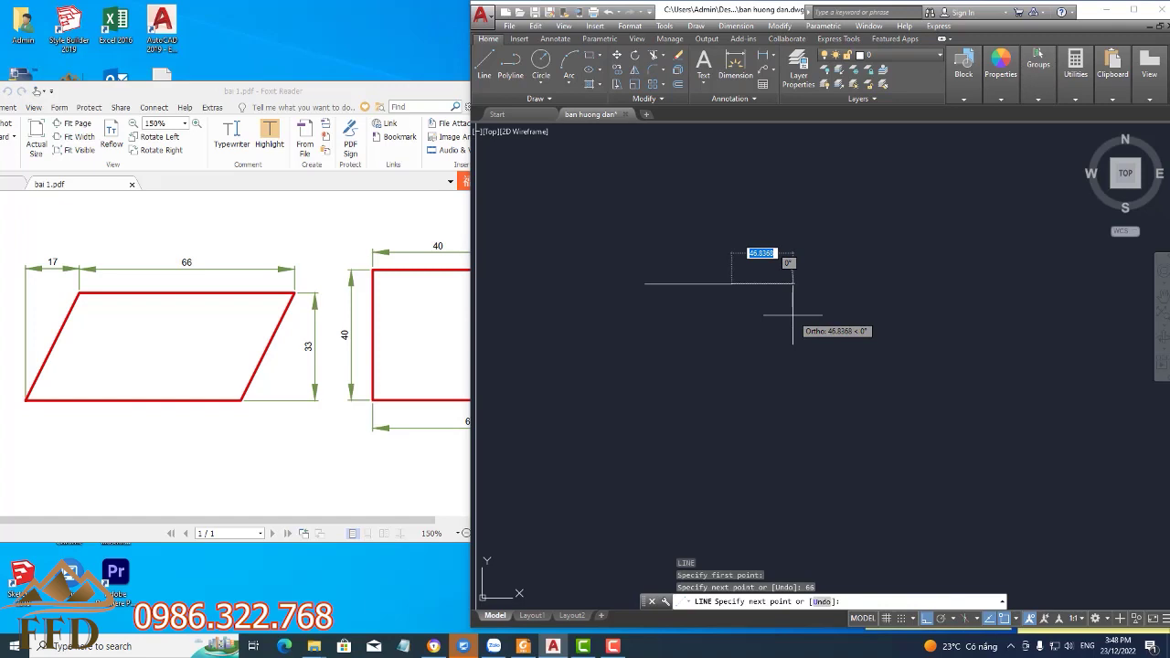
key(Return)
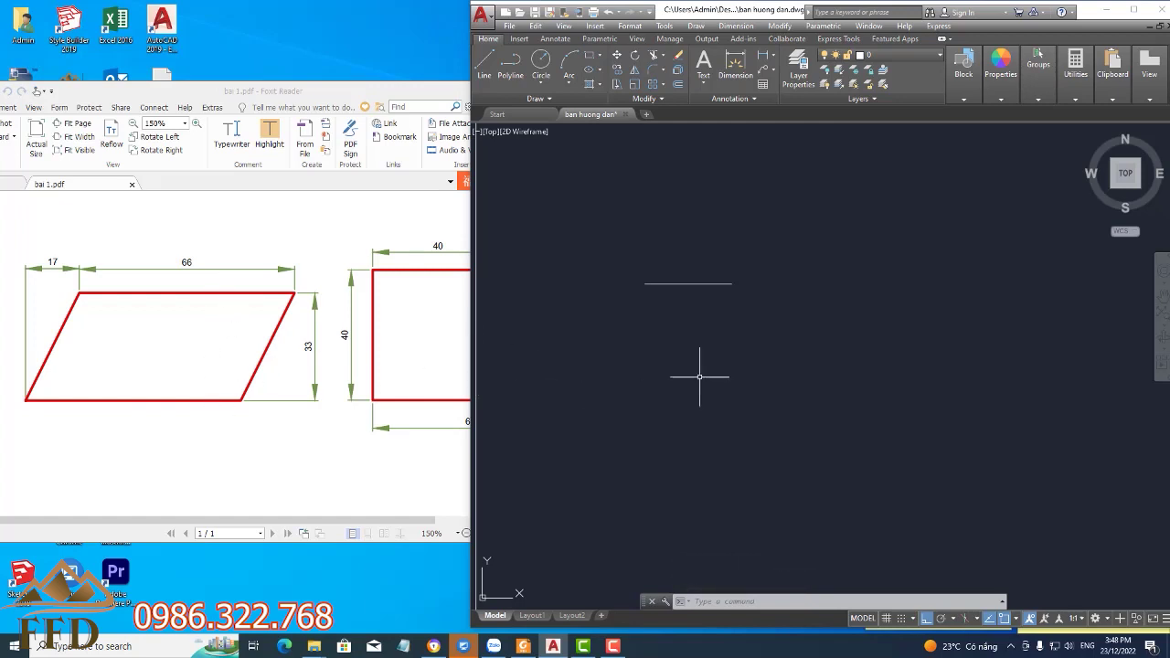
Copy the 66 line 33 units straight down for the bottom edge
text(C)
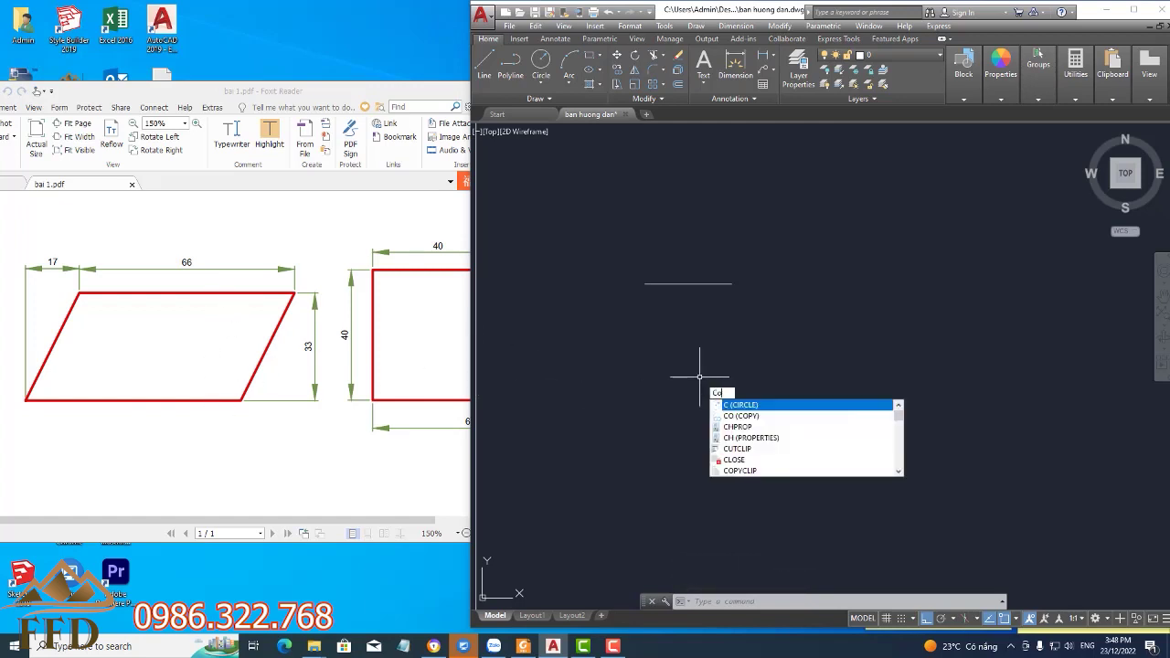
text(O)
key(Return)
click(621, 254)
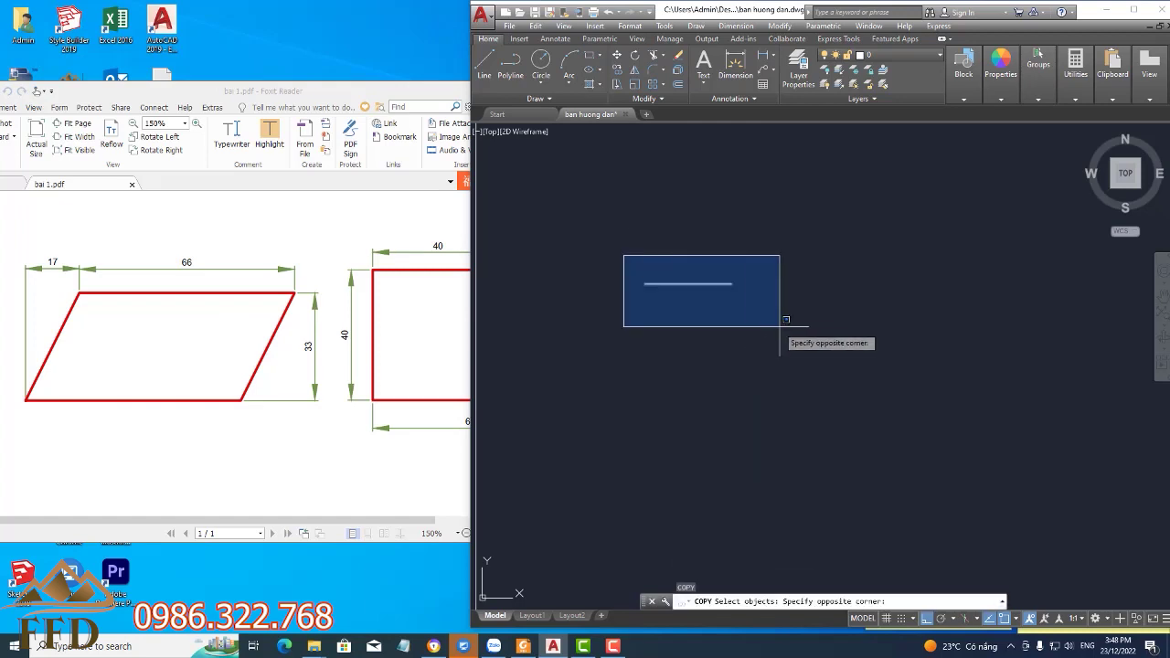
click(779, 330)
key(Return)
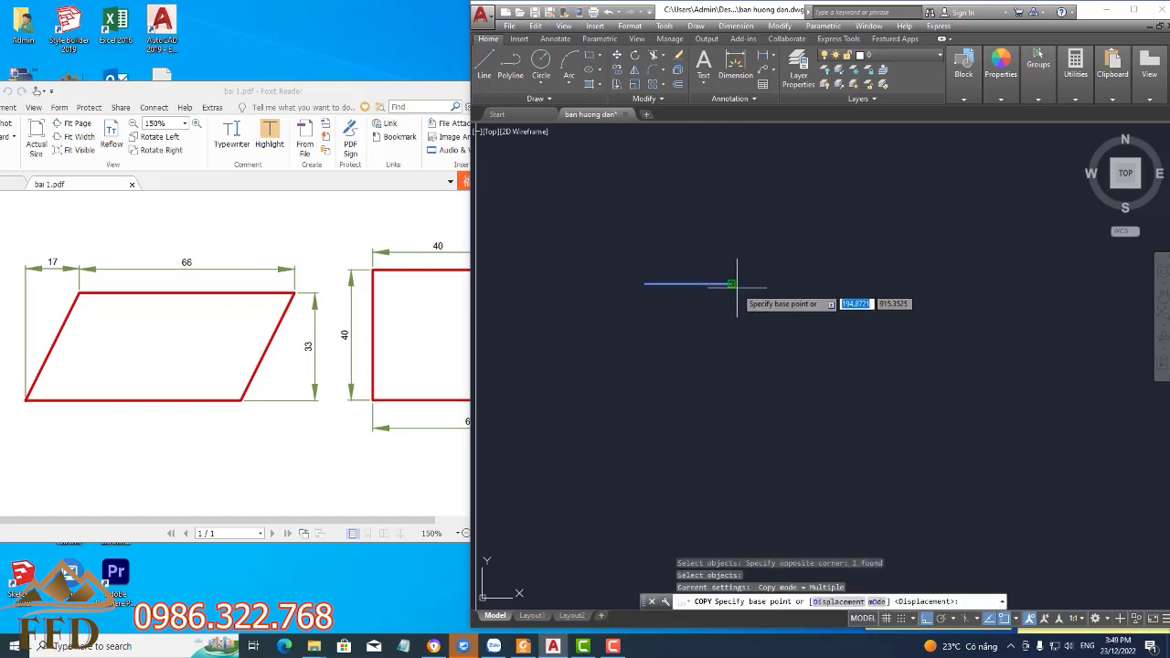
click(732, 284)
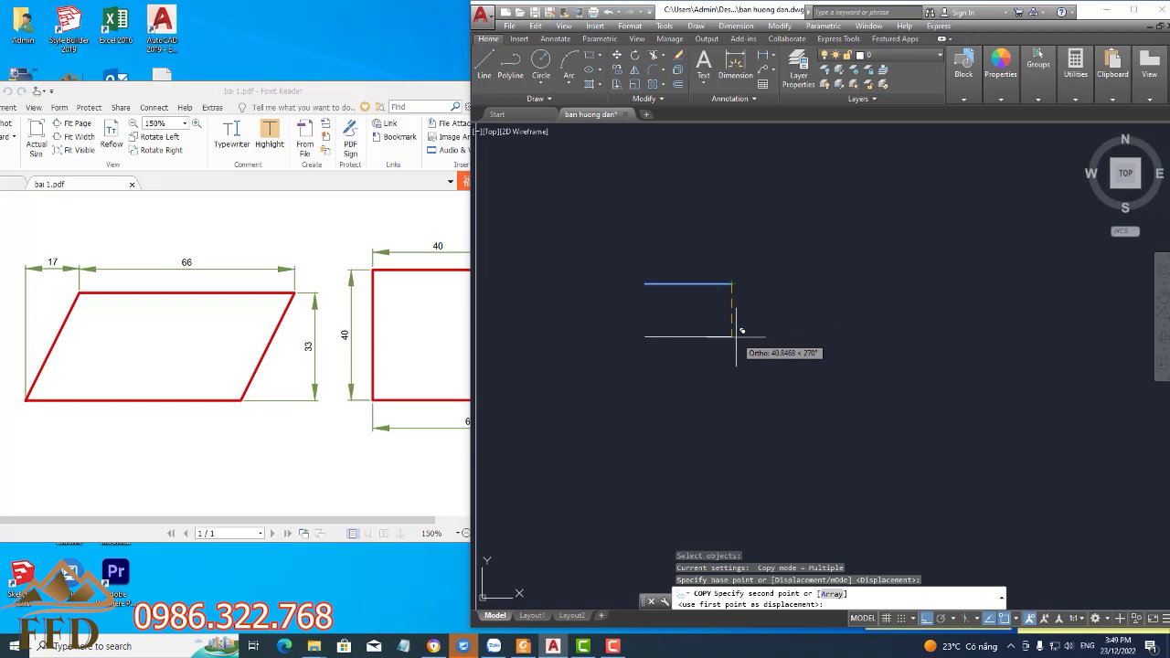
text(33)
key(Return)
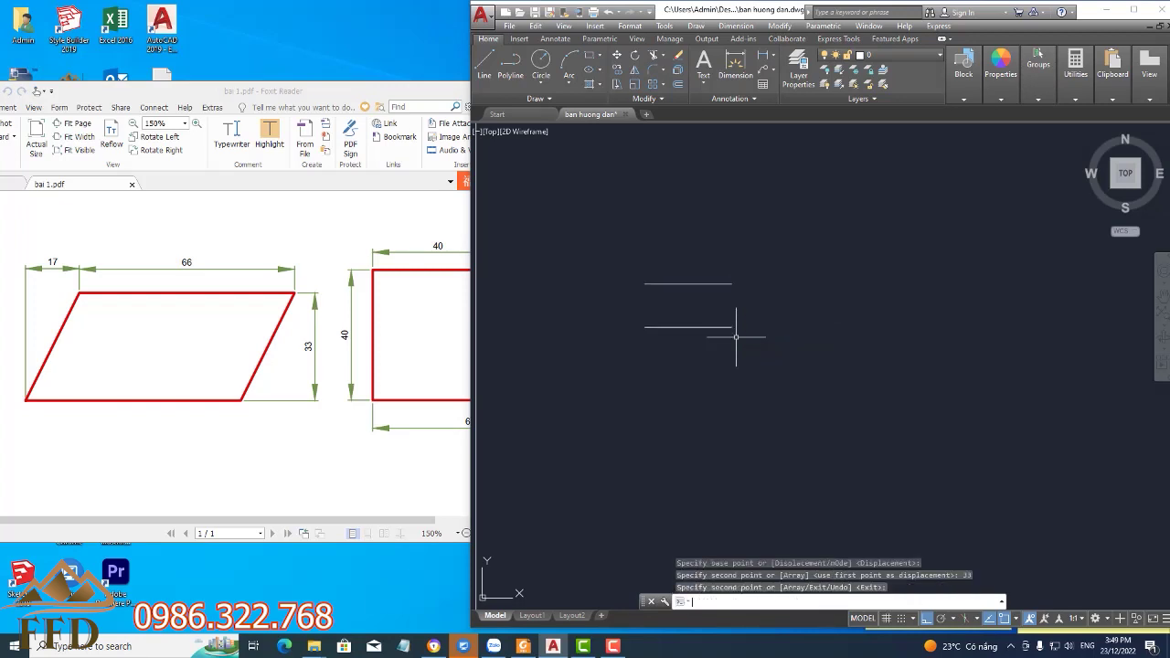
key(Return)
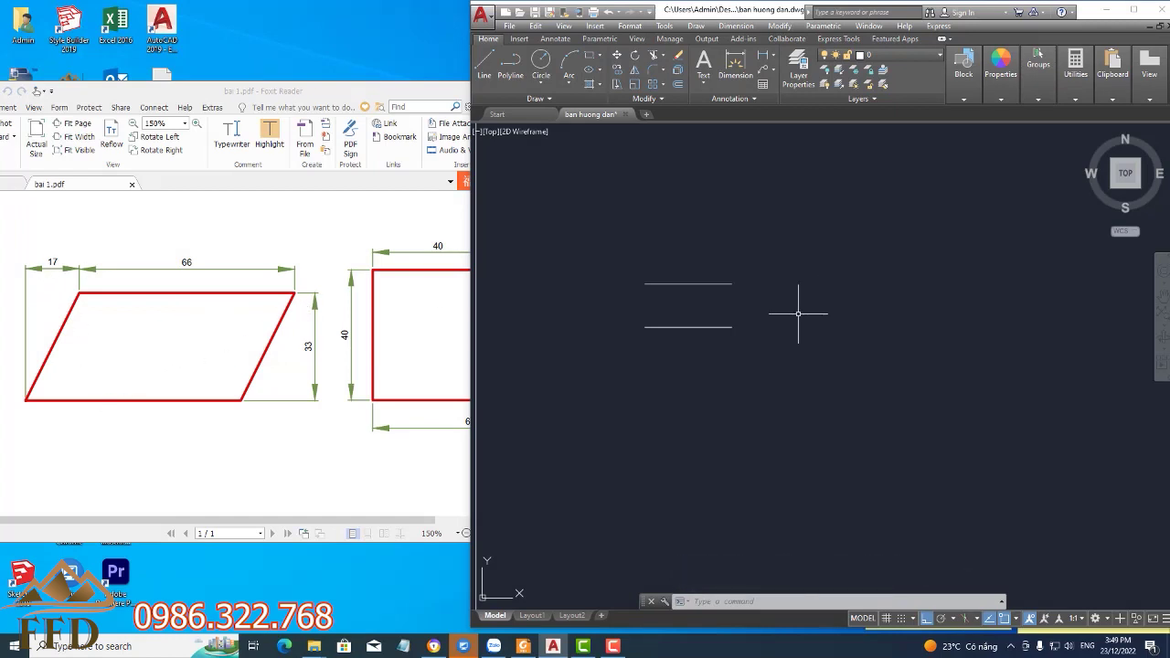
Move the upper line 17 units to the right
text(m)
key(space)
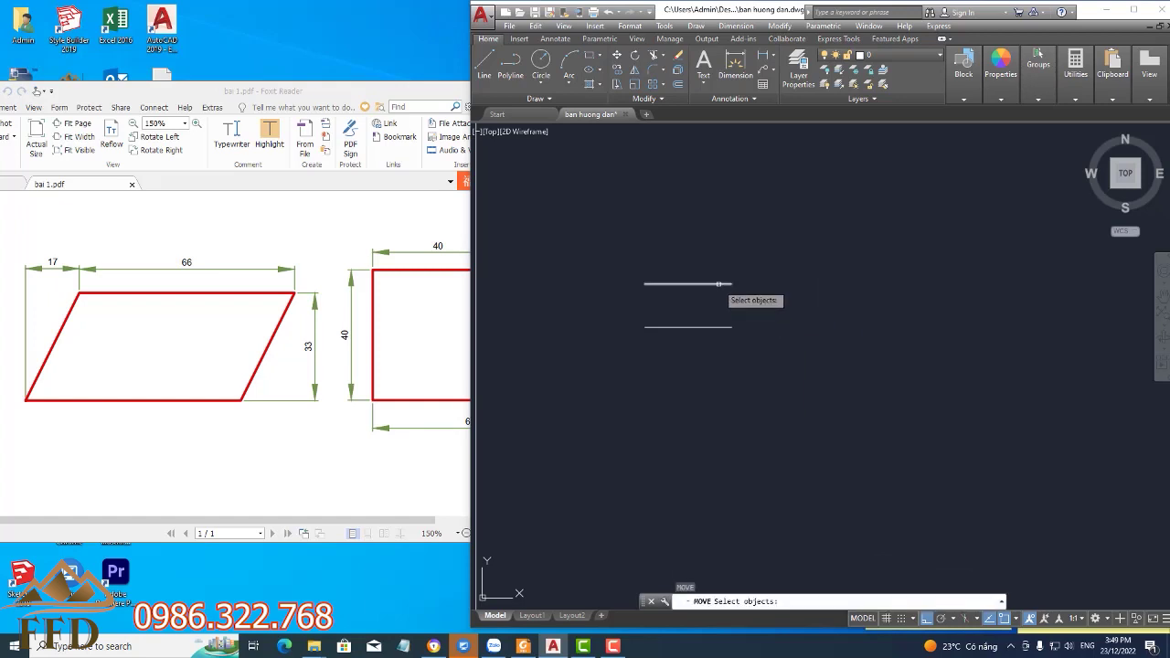
click(718, 284)
key(space)
click(731, 284)
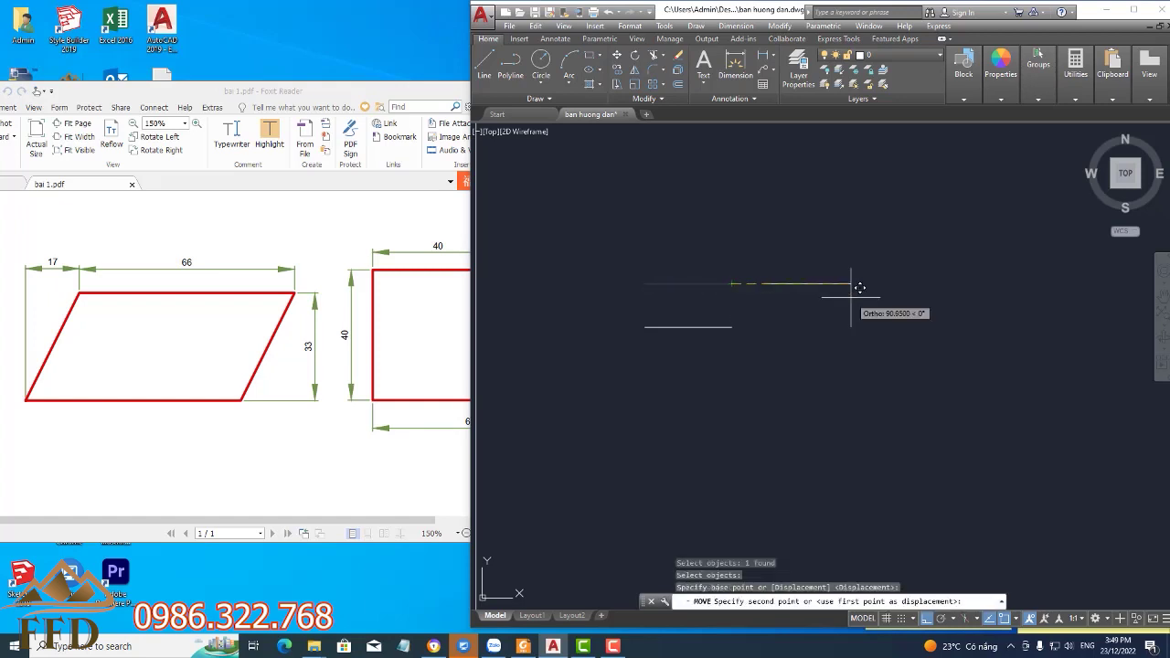
text(17)
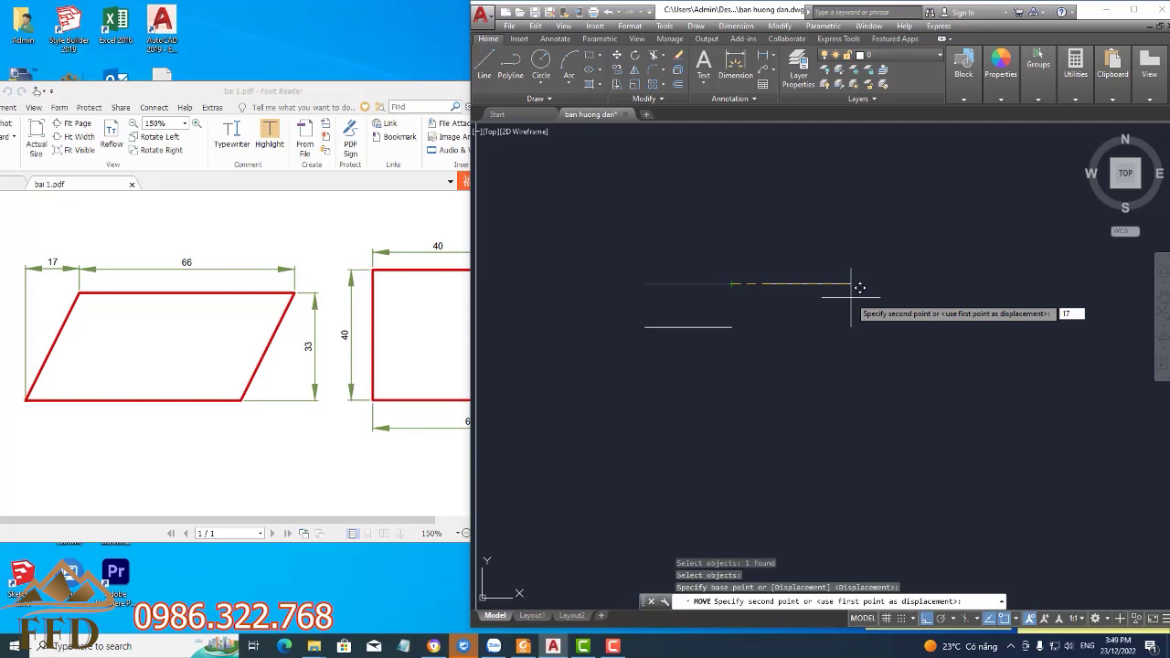
key(Return)
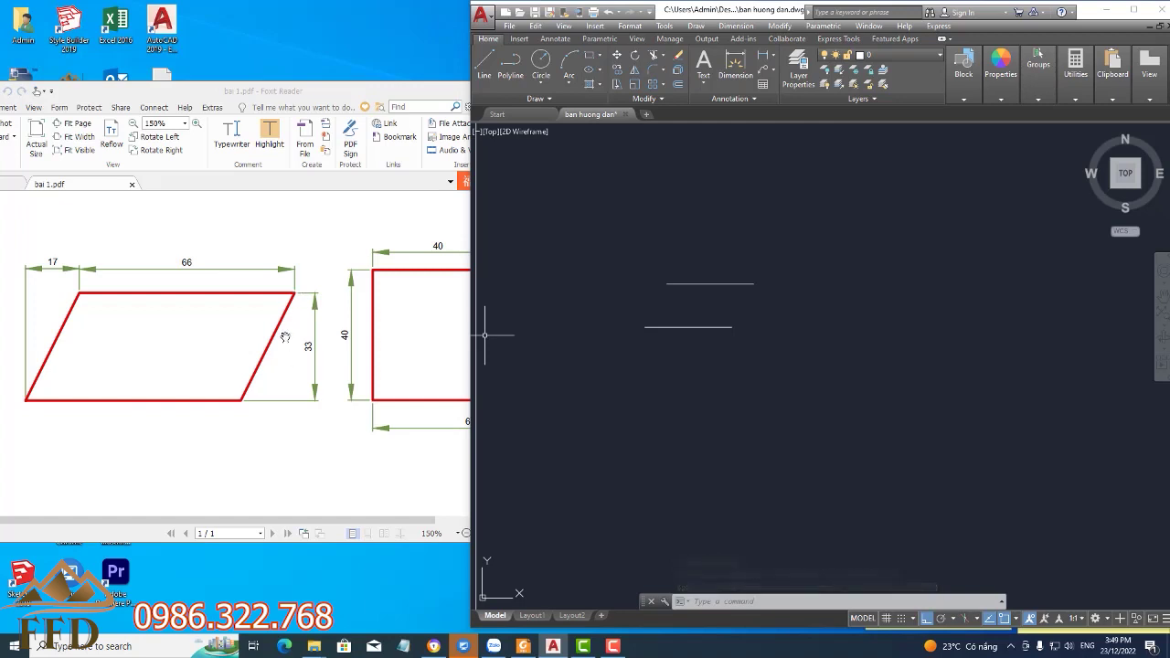
Draw the right and left slanted sides joining the ends of the two horizontal lines
text(l)
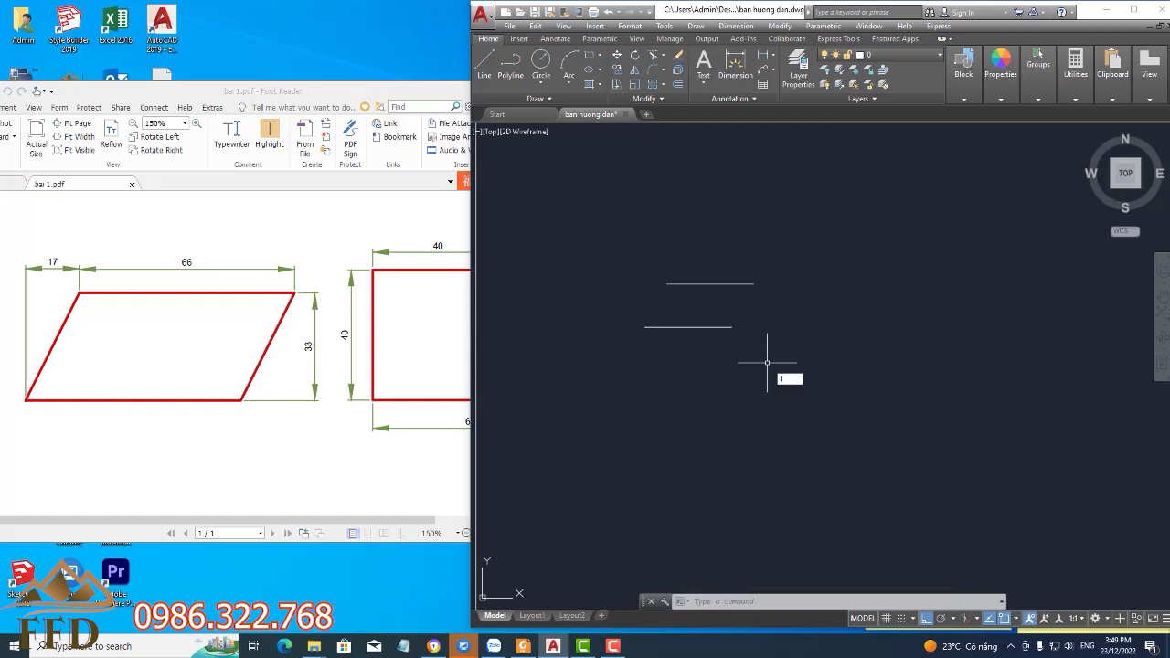
key(Return)
click(753, 283)
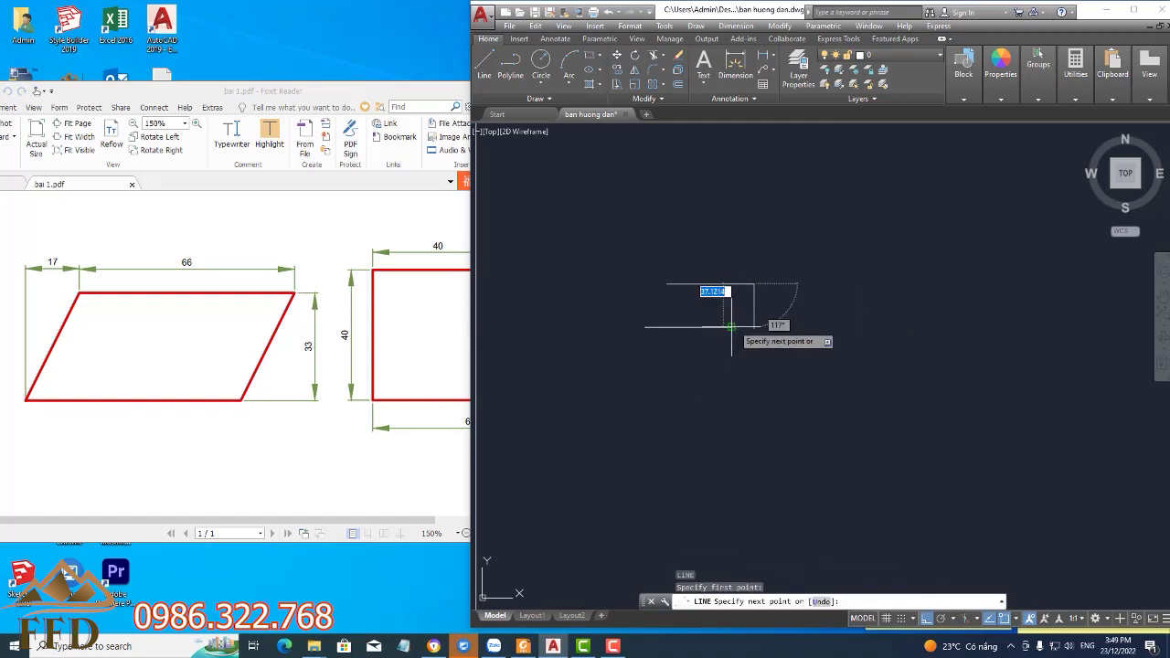
click(732, 327)
key(Return)
text(l)
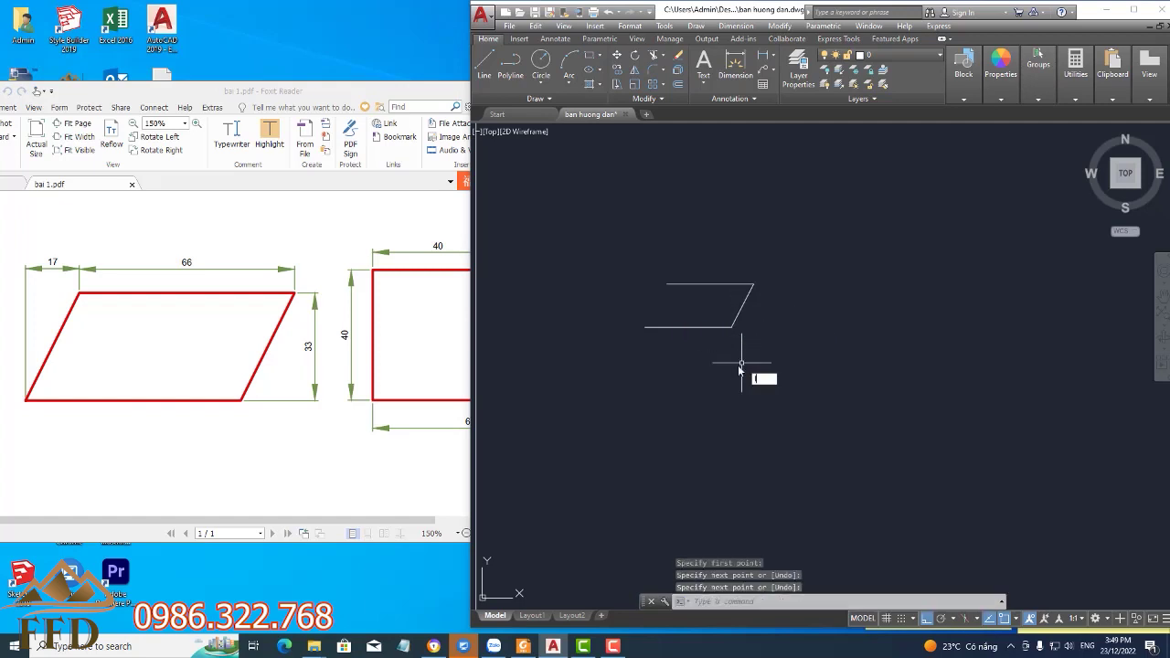
key(Return)
click(667, 283)
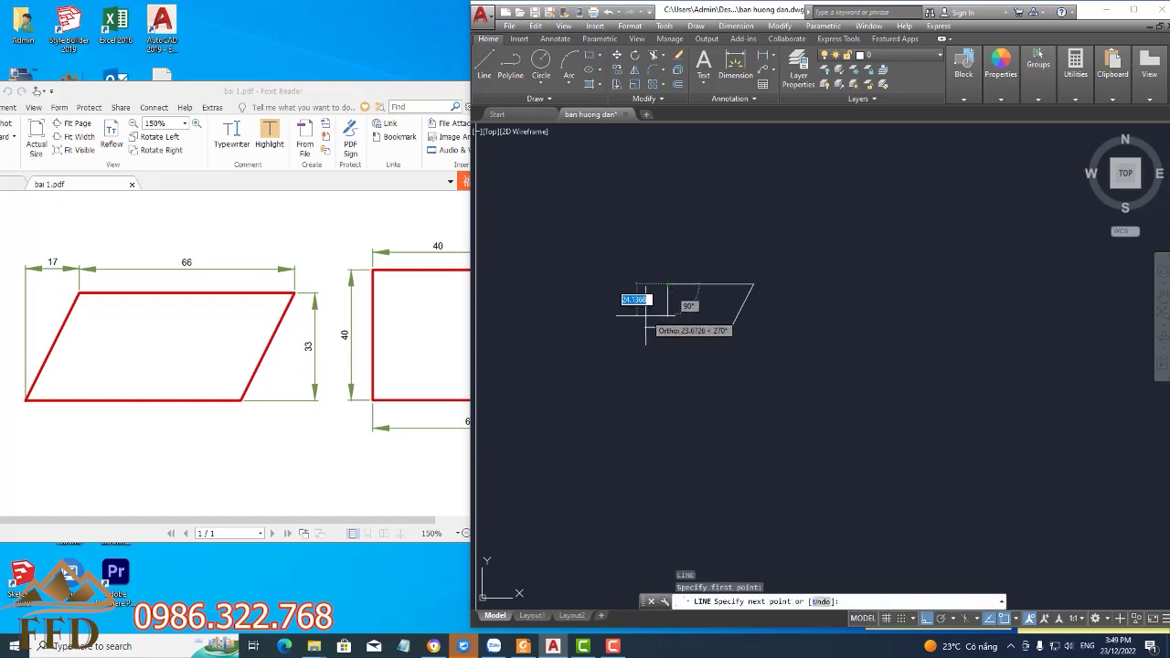
click(644, 328)
key(Return)
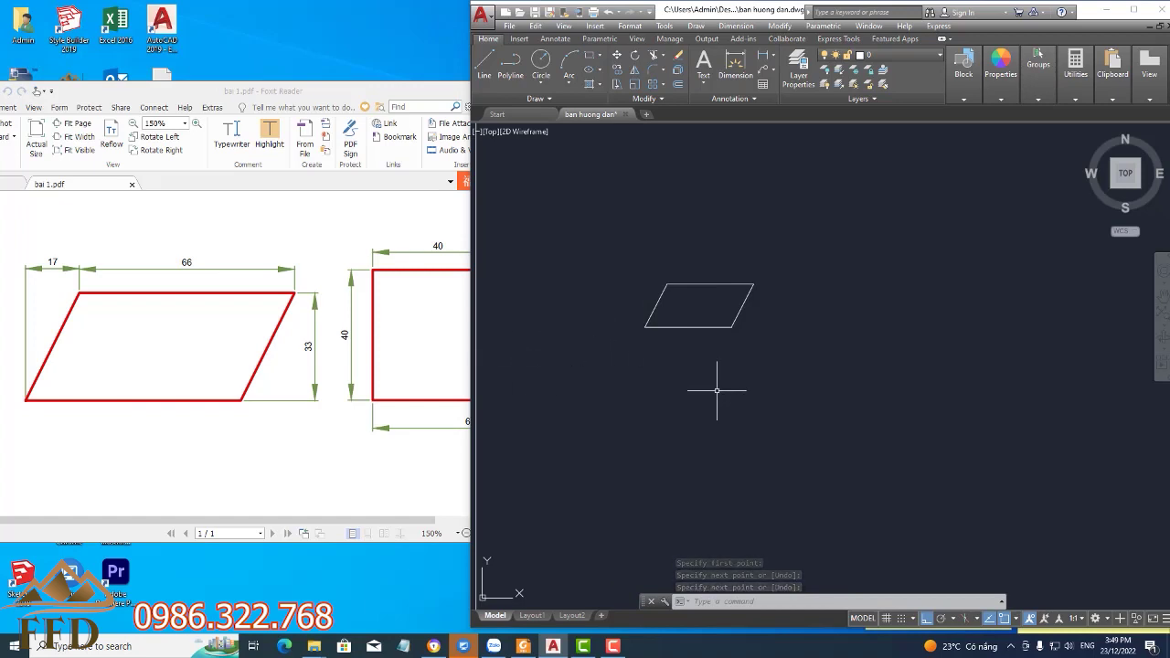
Add a 66 linear dimension above the parallelogram's top edge
text(dli)
key(Return)
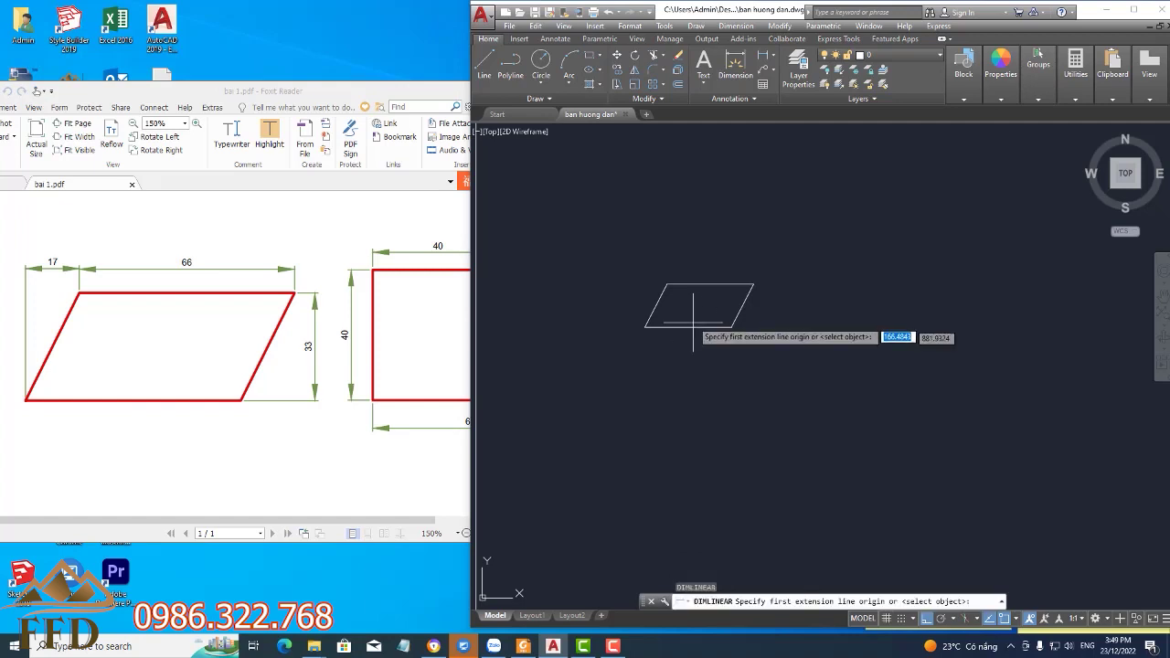
click(668, 285)
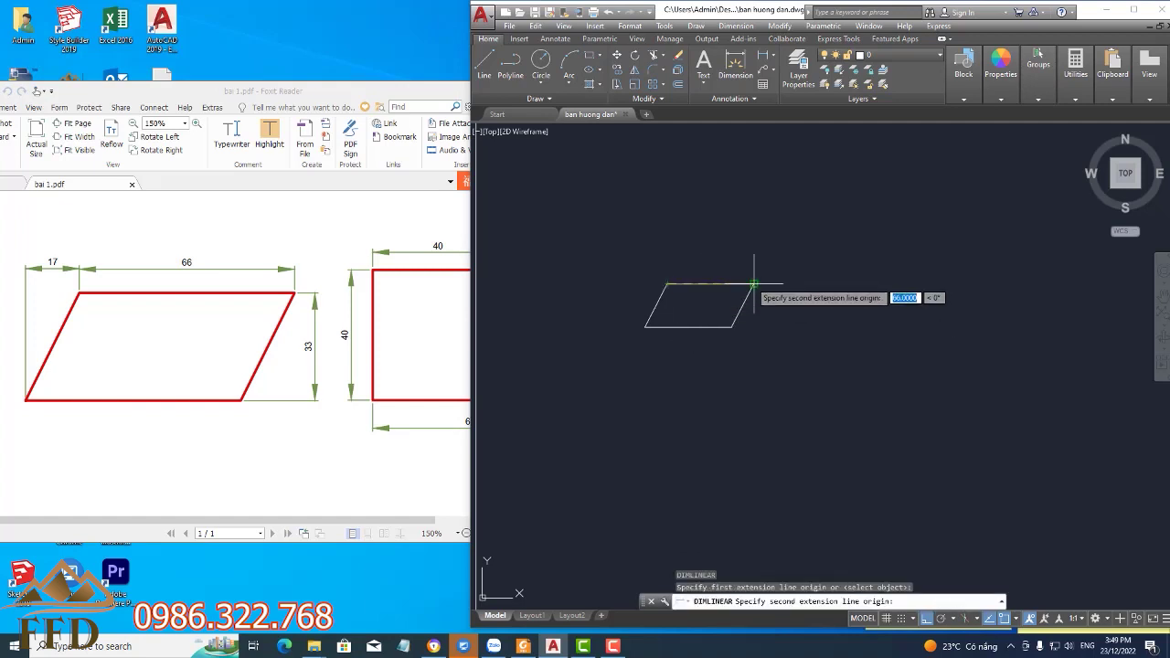
click(755, 284)
click(754, 269)
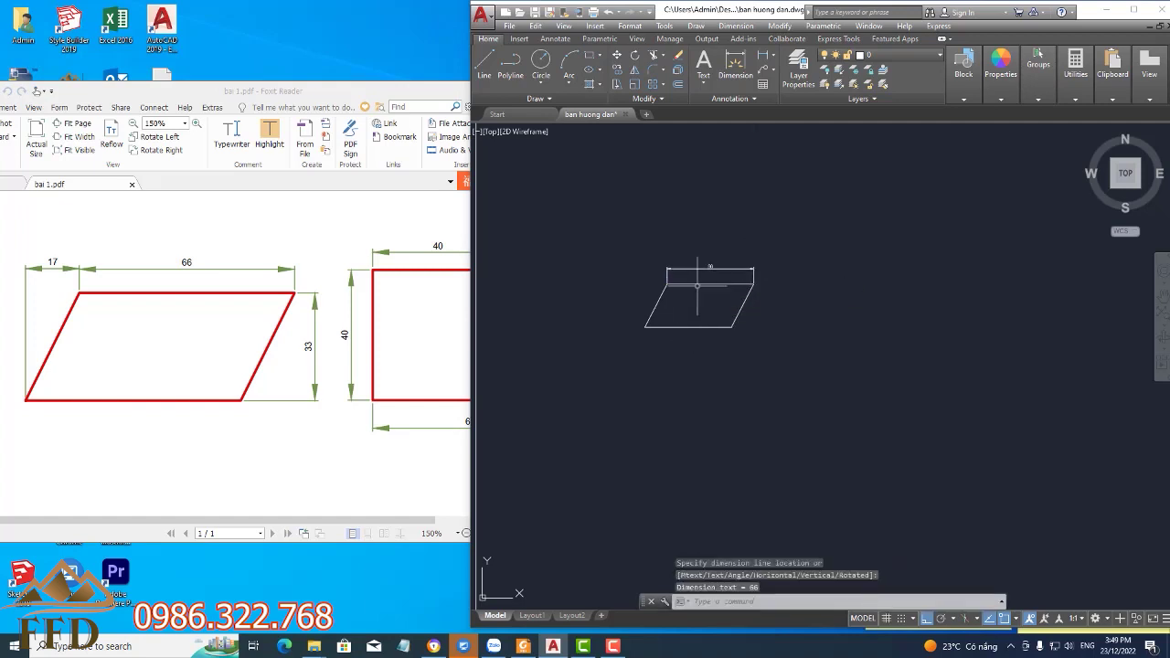
scroll(698, 286, up, 3)
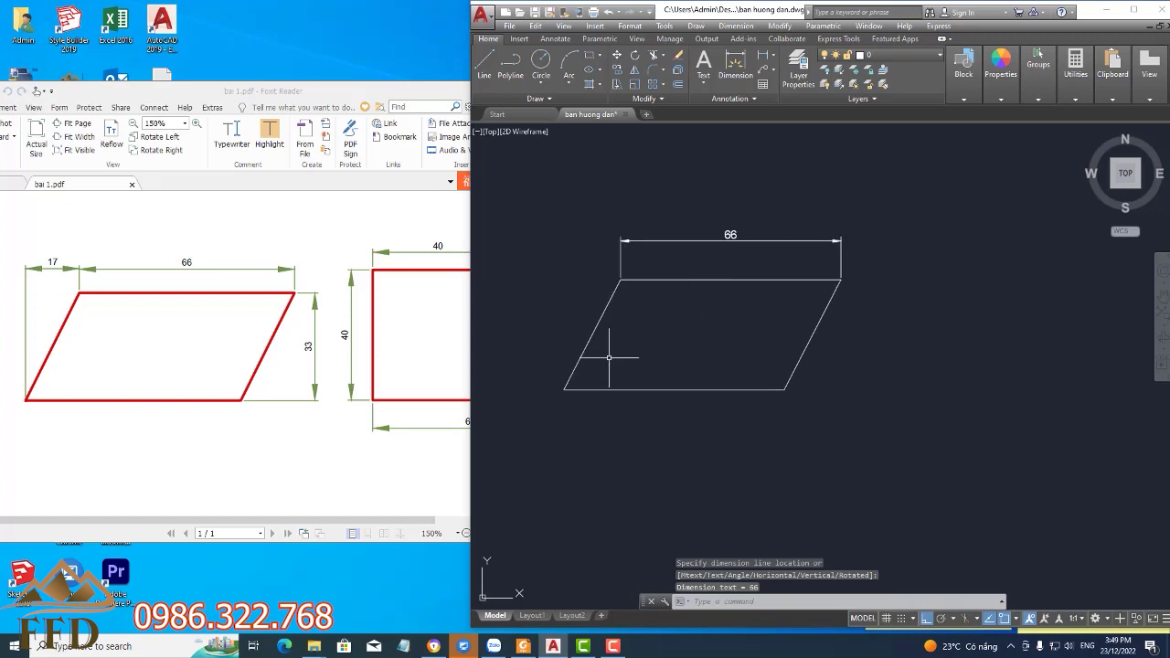
Add the 17 offset dimension between the bottom-left and top-left corners
text(dli)
key(Return)
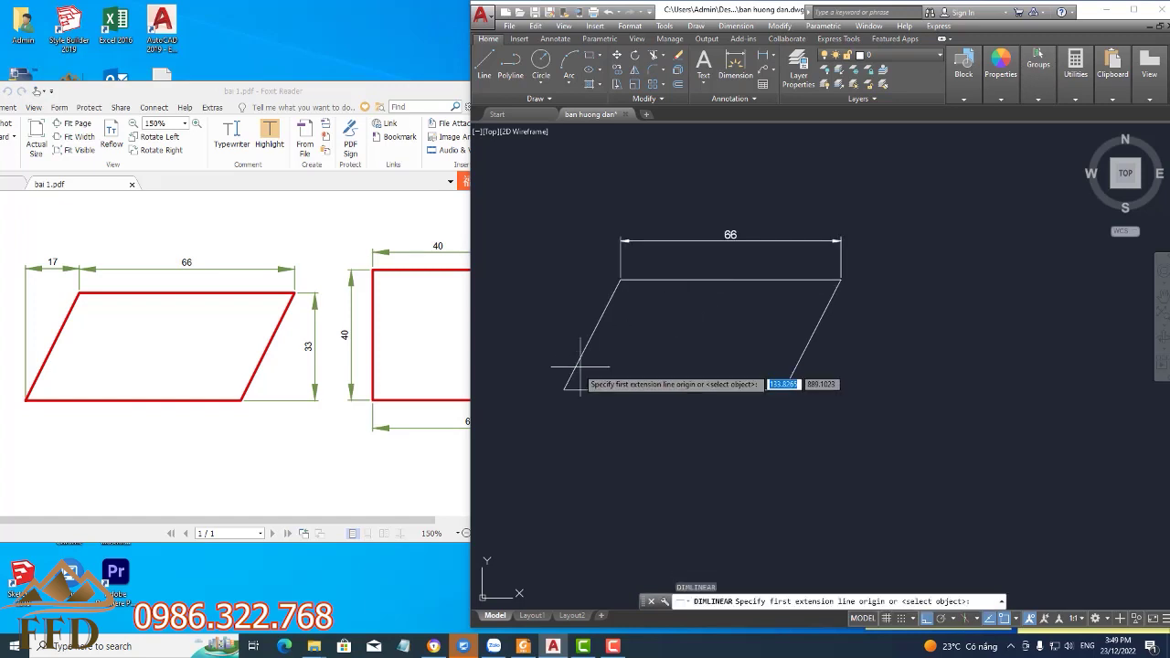
click(564, 388)
click(620, 280)
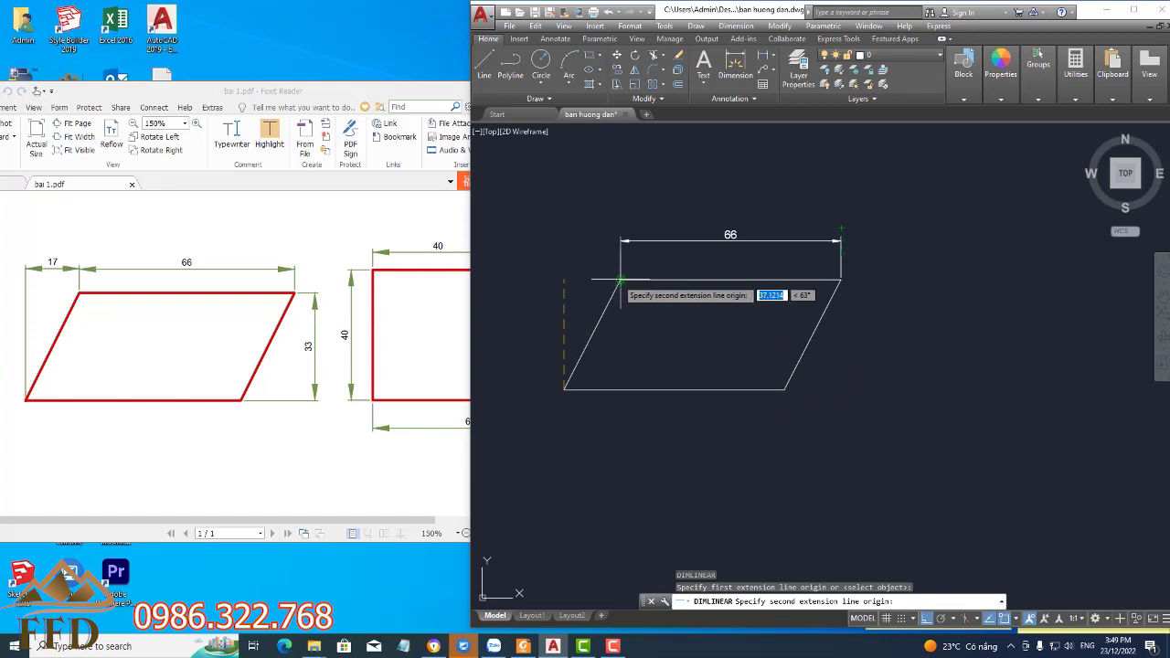
click(619, 238)
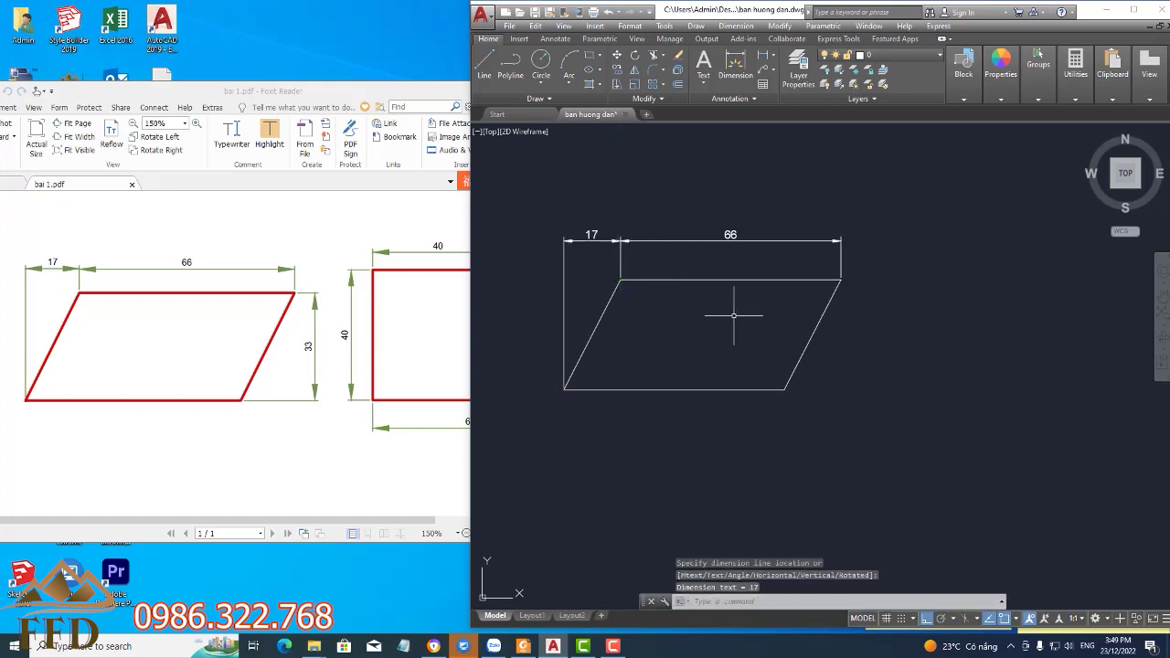
Add the 33 height dimension on the parallelogram's right side
text(d)
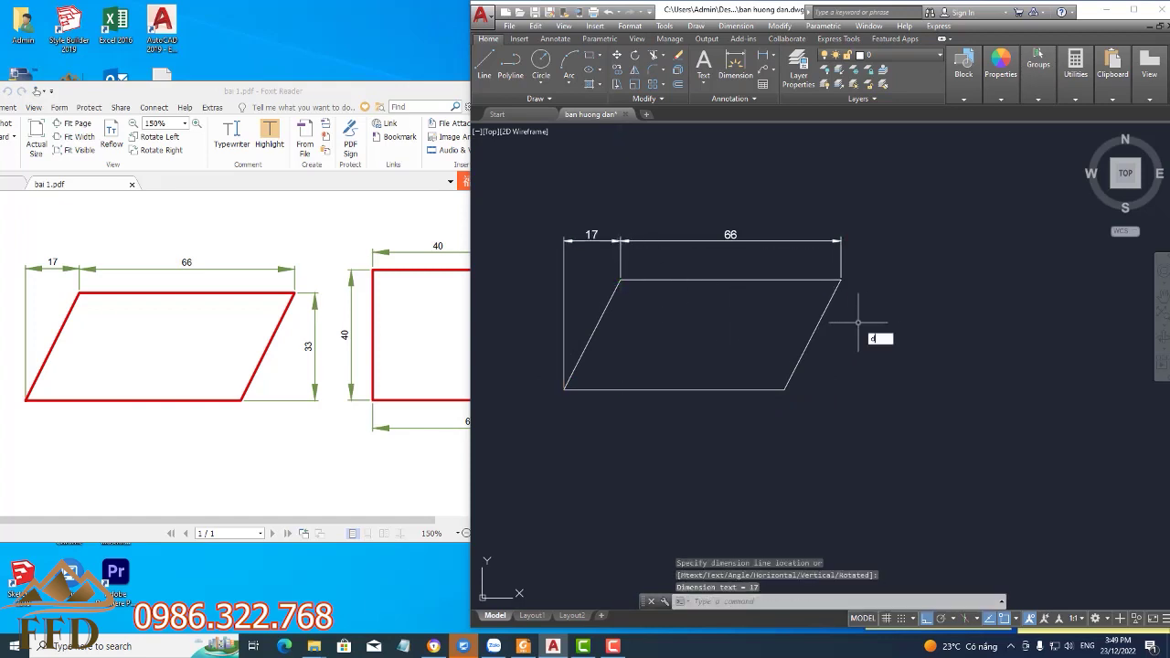
text(li)
key(Return)
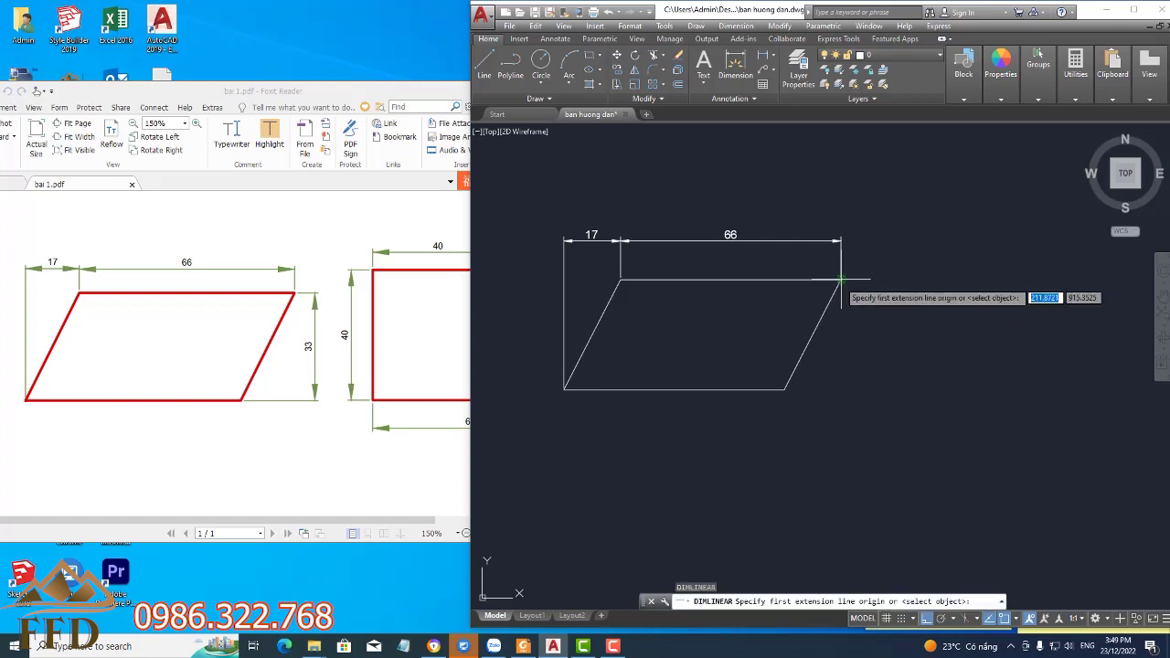
click(841, 279)
click(785, 389)
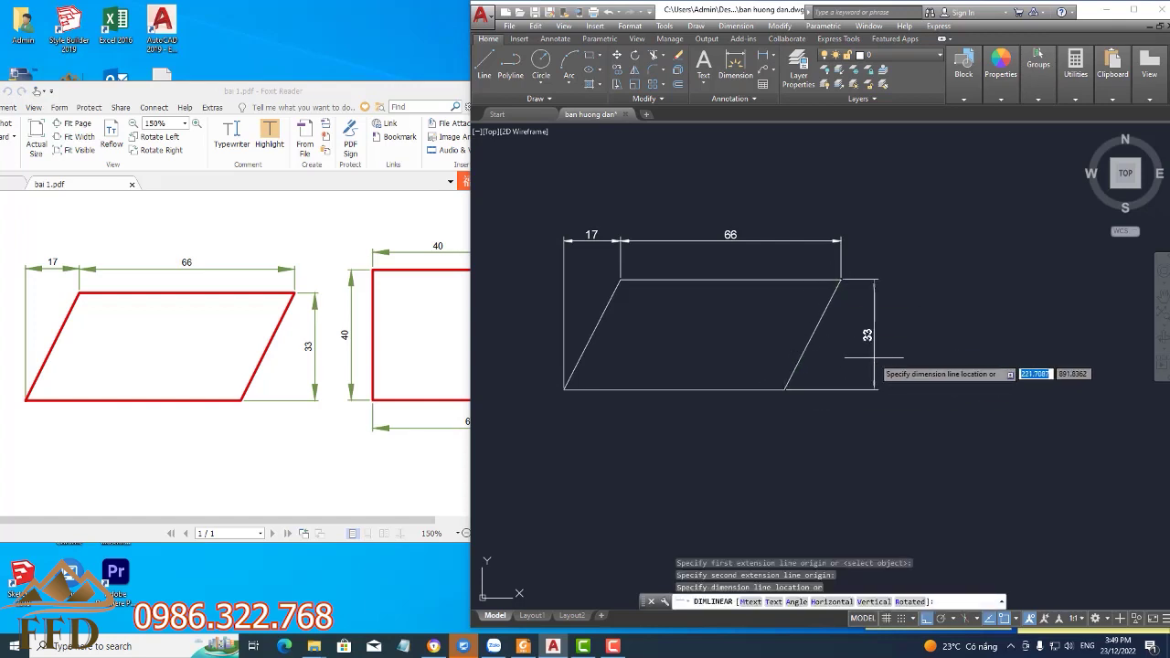
click(857, 361)
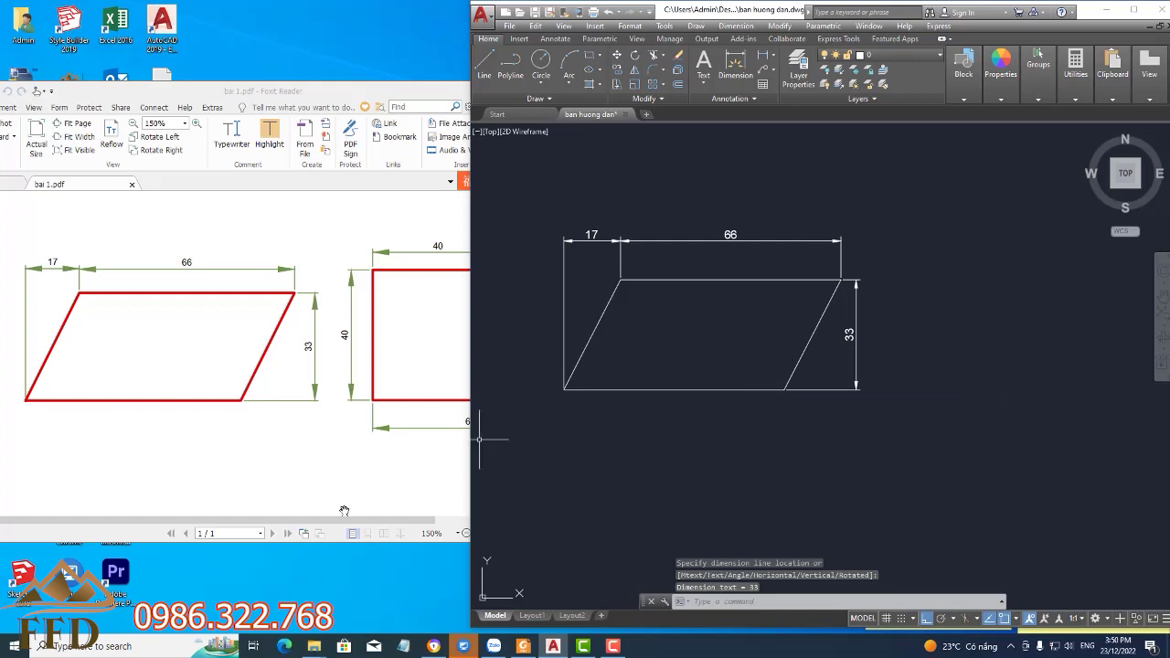
drag(327, 521, 365, 521)
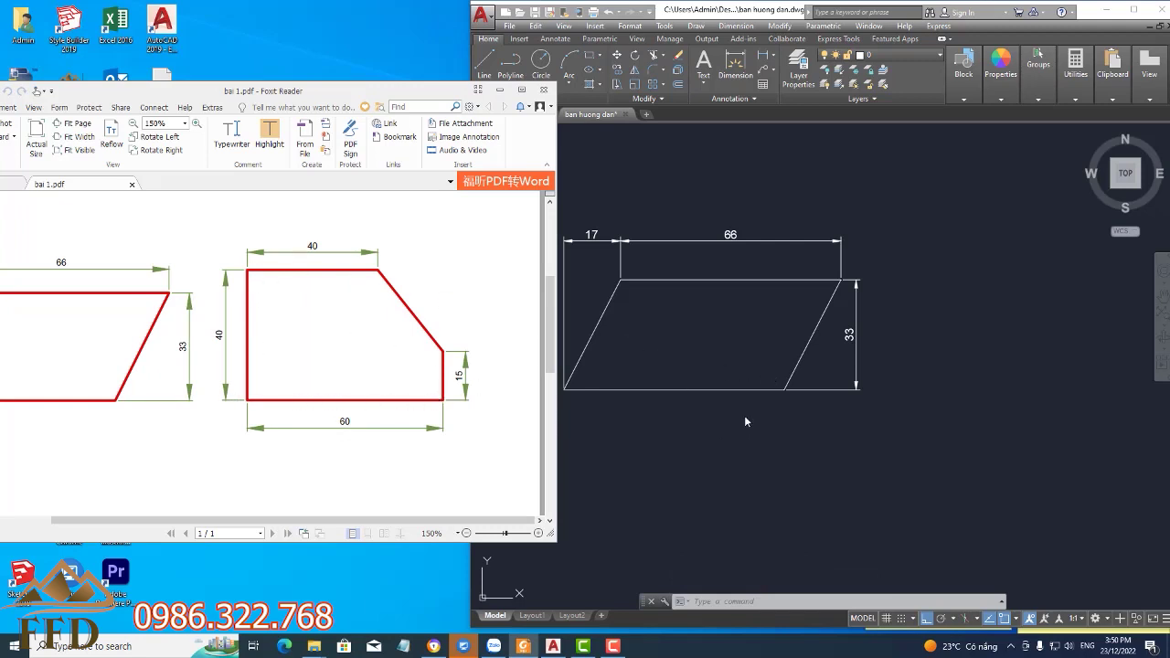
scroll(745, 415, down, 2)
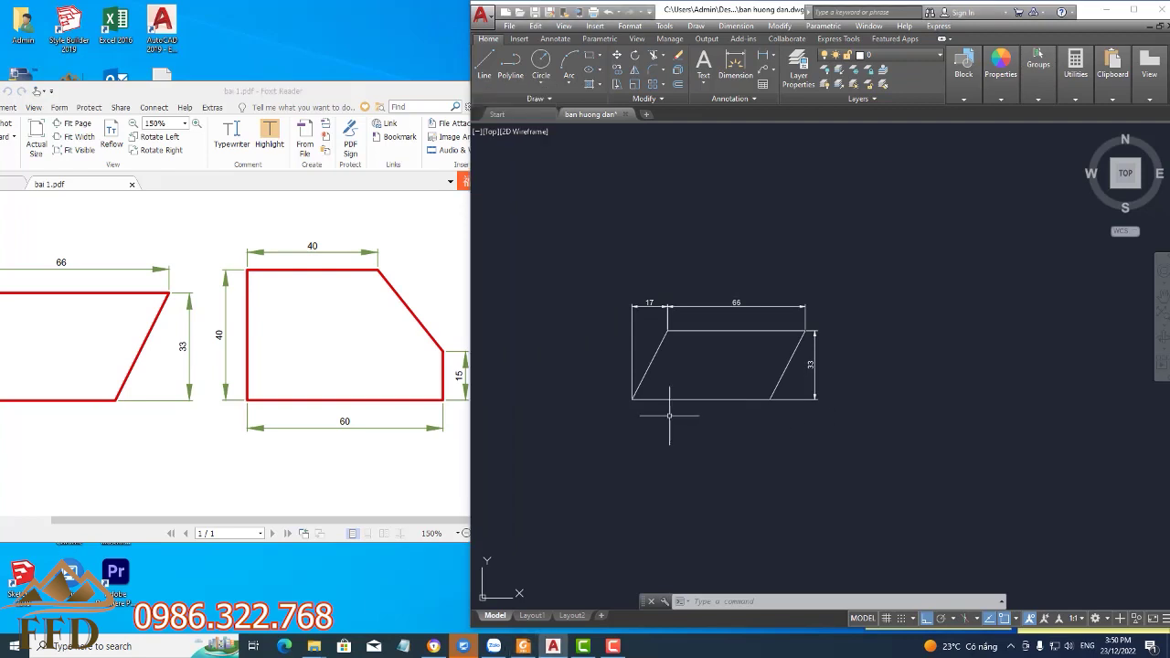
Draw the pentagon outline with sides 15, 60, 40 and 40, closed by a slanted chamfer edge
middle_drag(669, 416, 530, 430)
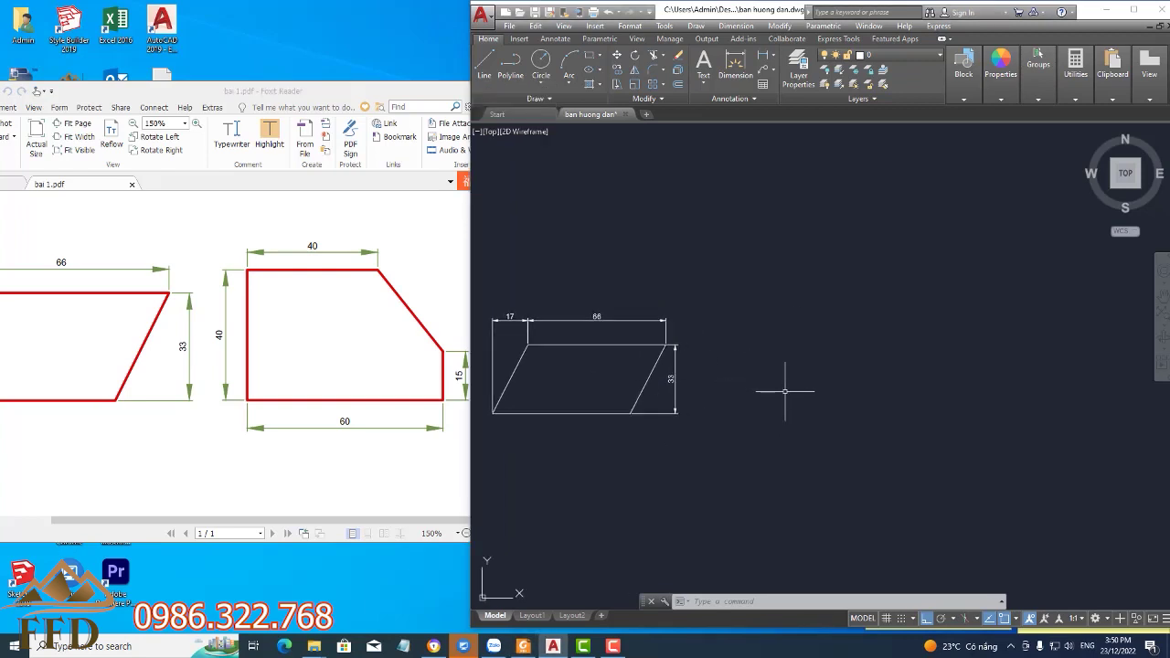
text(l)
key(Return)
click(893, 387)
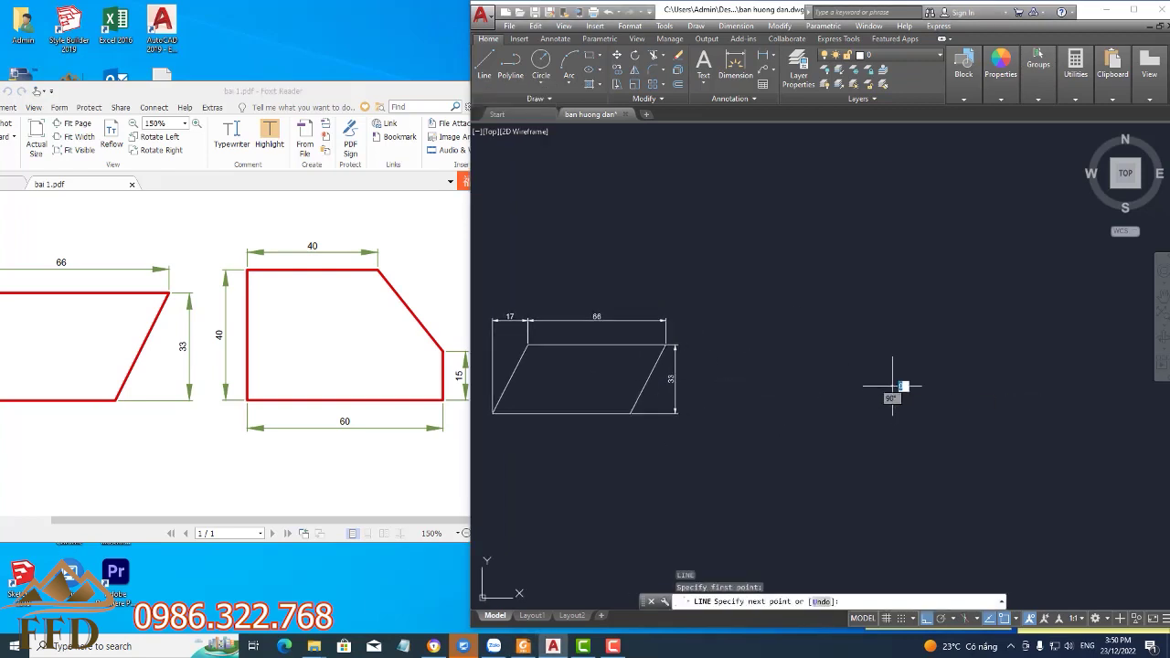
text(15)
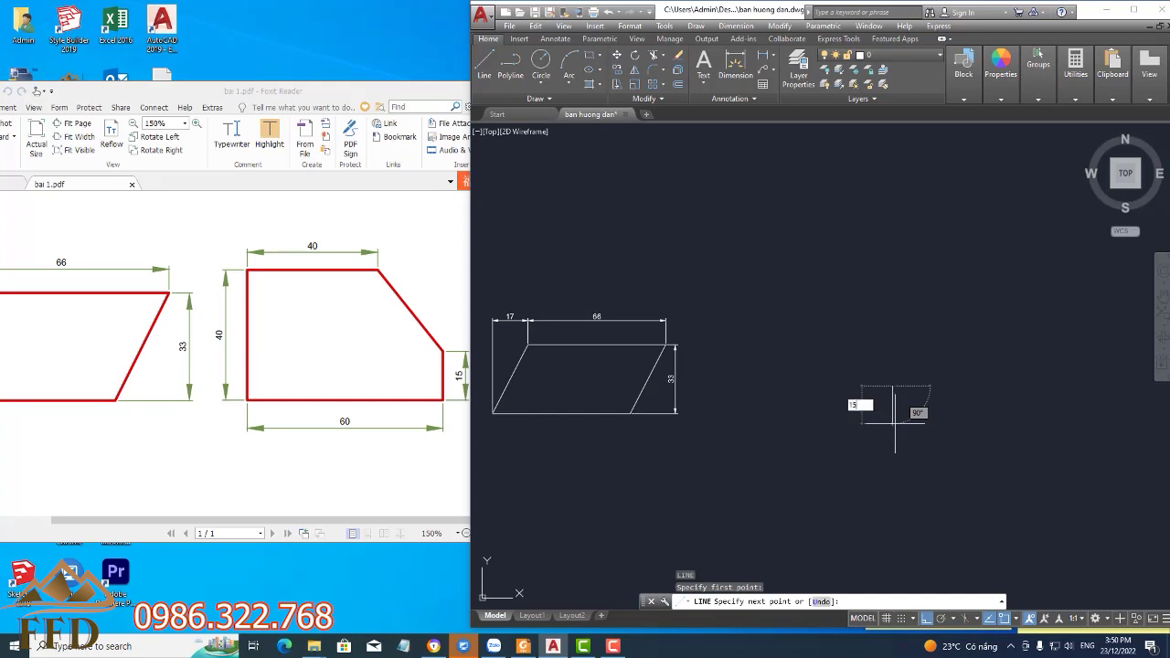
key(Return)
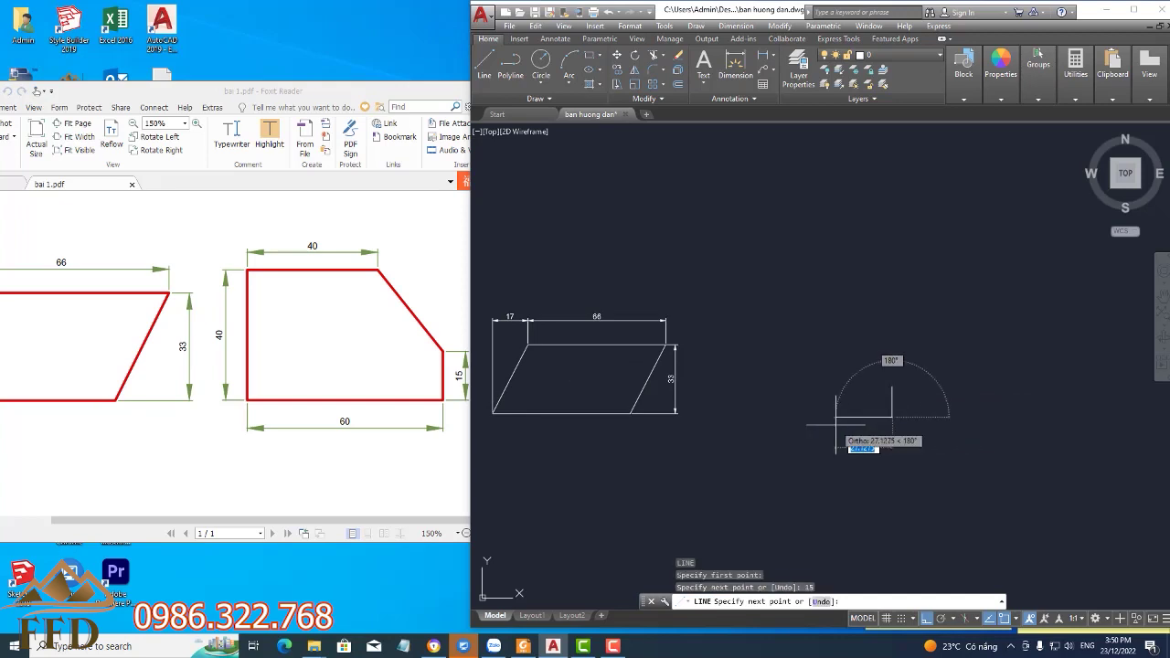
text(60)
key(Return)
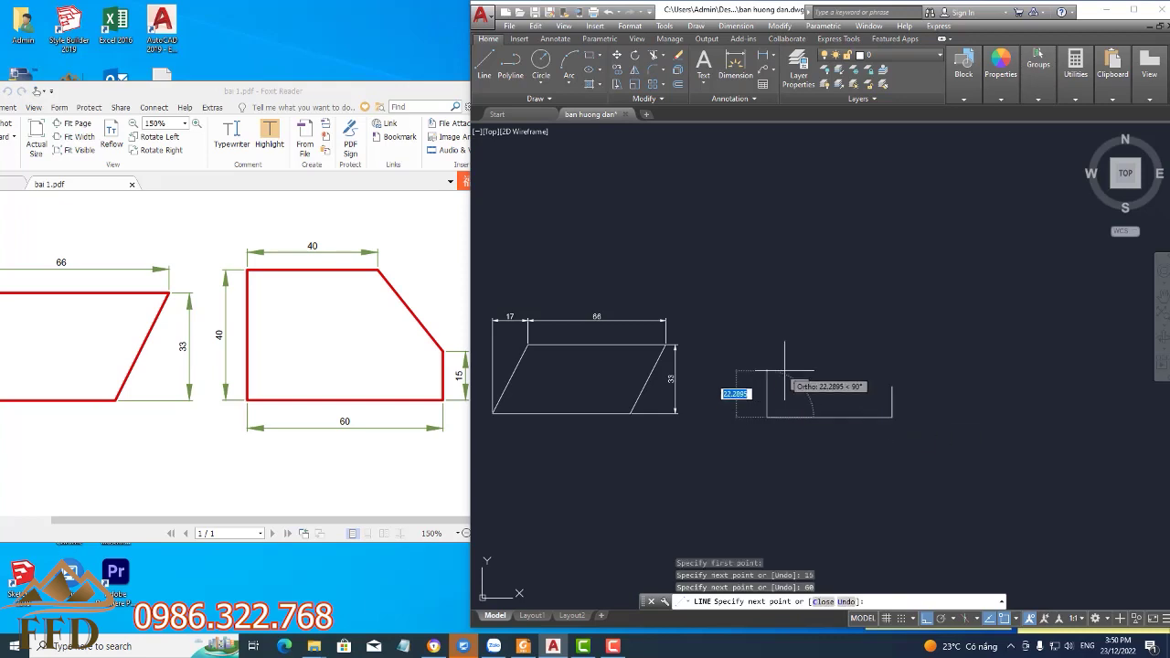
text(40)
key(Return)
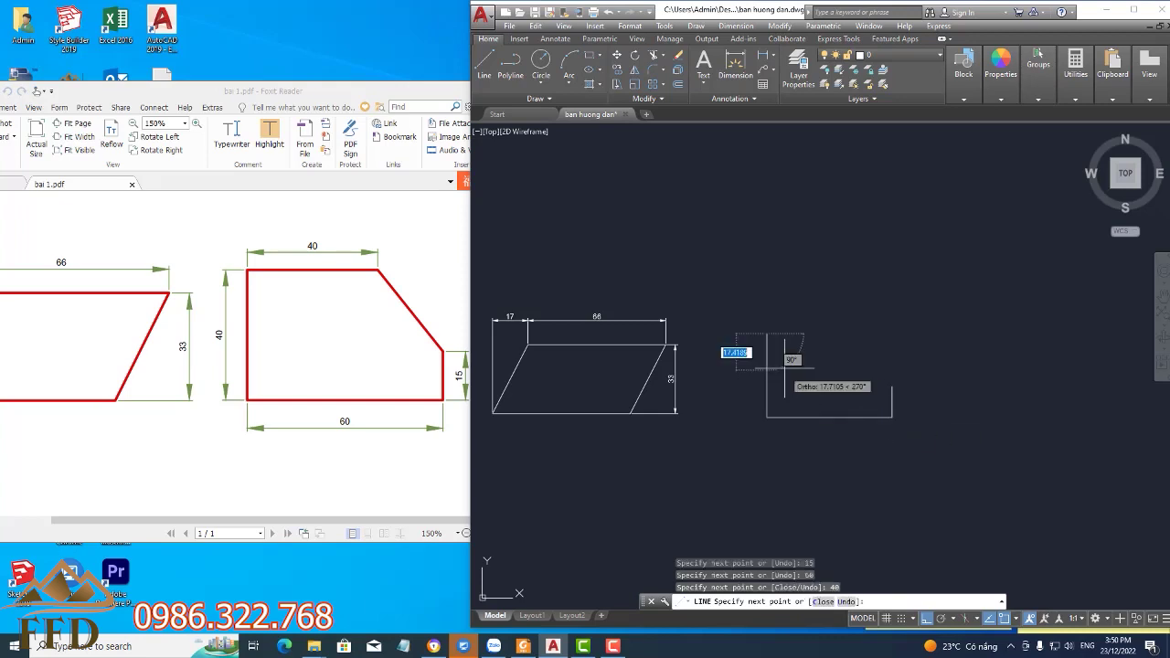
text(40)
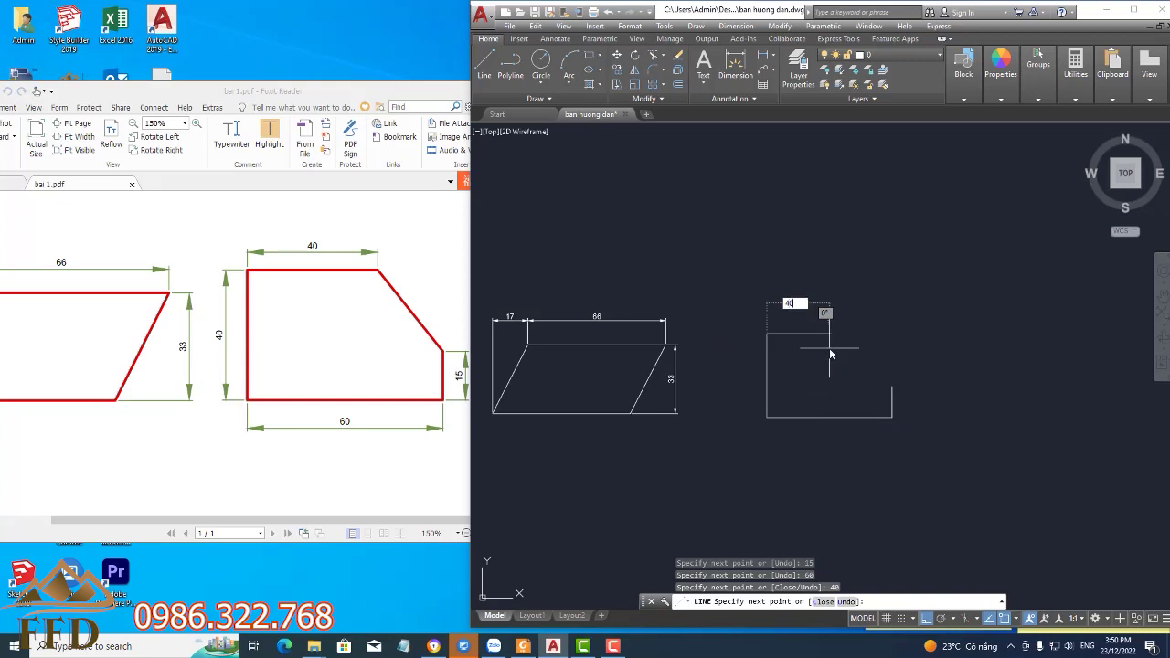
key(Return)
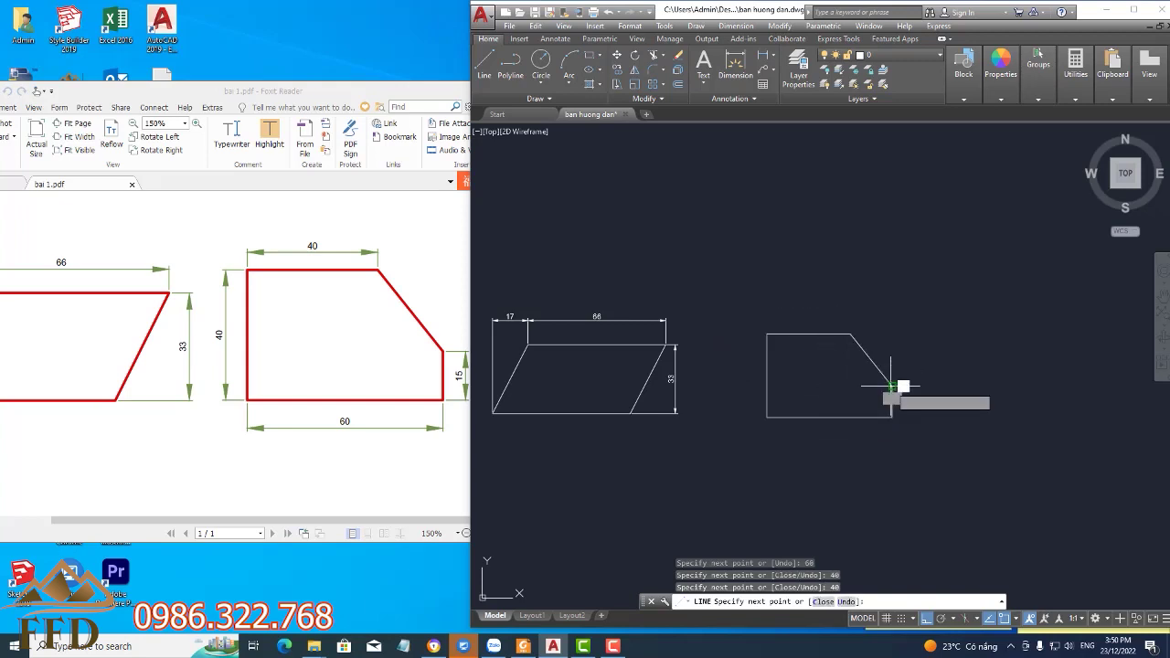
click(892, 416)
key(Return)
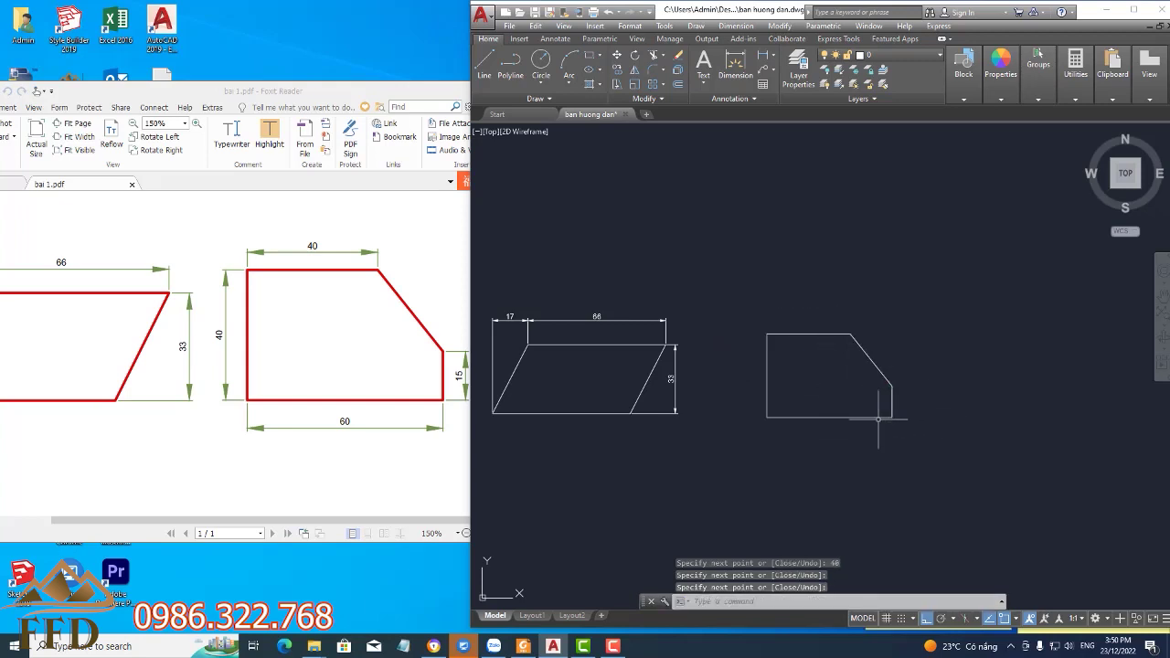
Add linear dimensions for the 15 right side and the 60 base
text(dli)
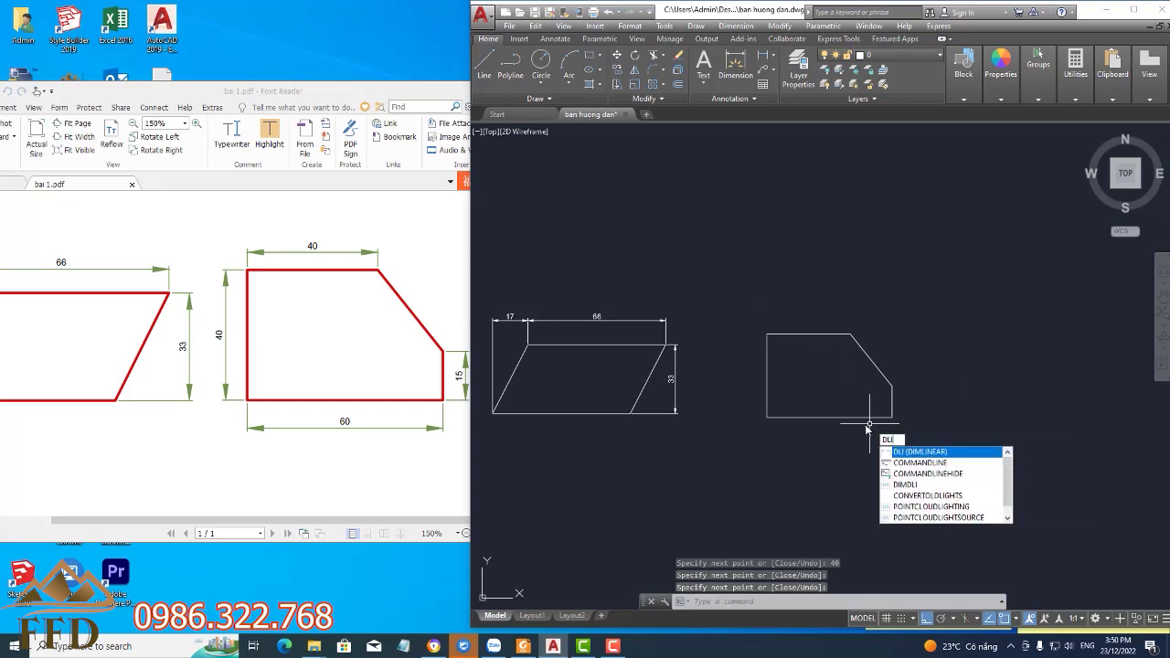
key(Return)
click(892, 386)
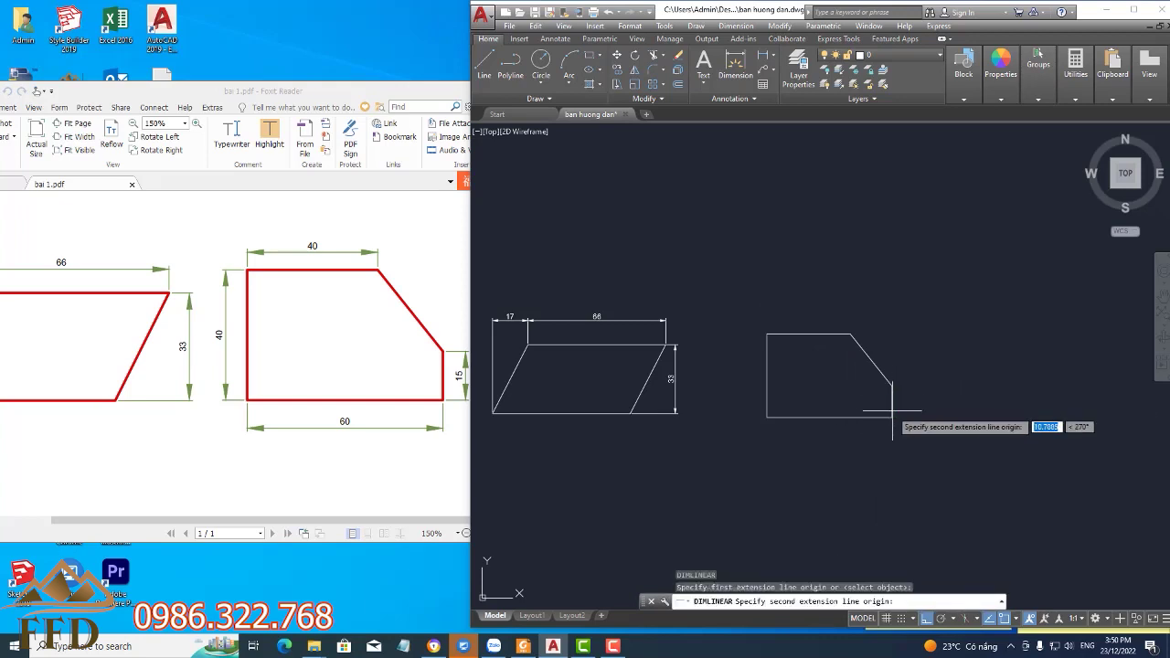
click(893, 417)
click(904, 416)
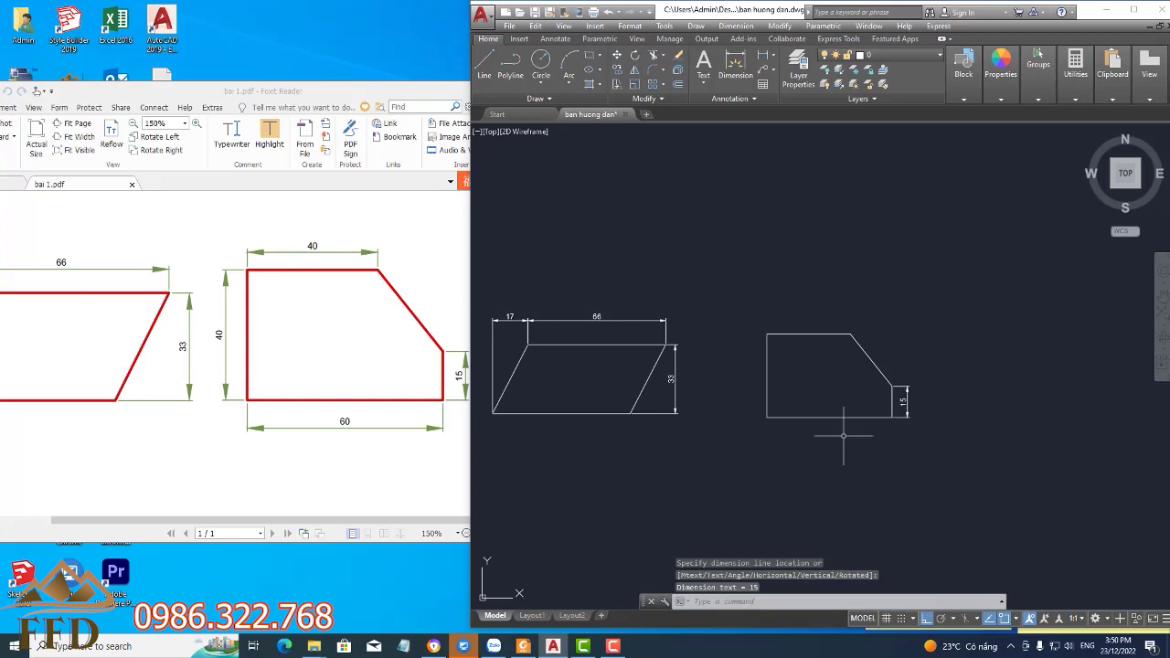
key(Return)
click(767, 417)
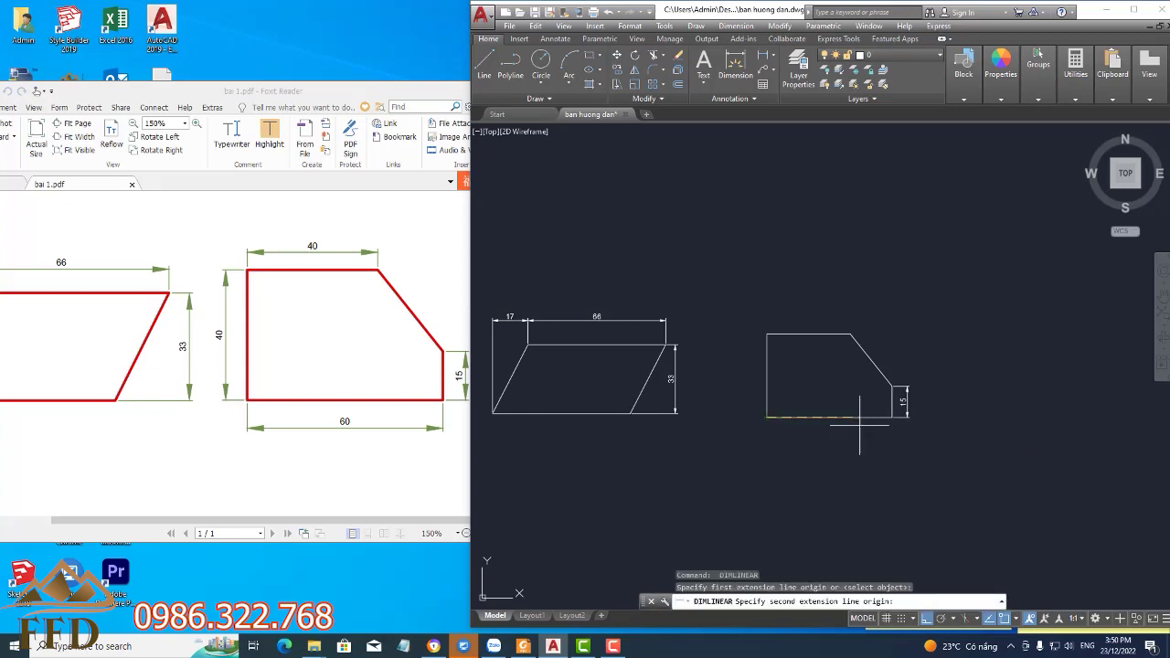
click(893, 417)
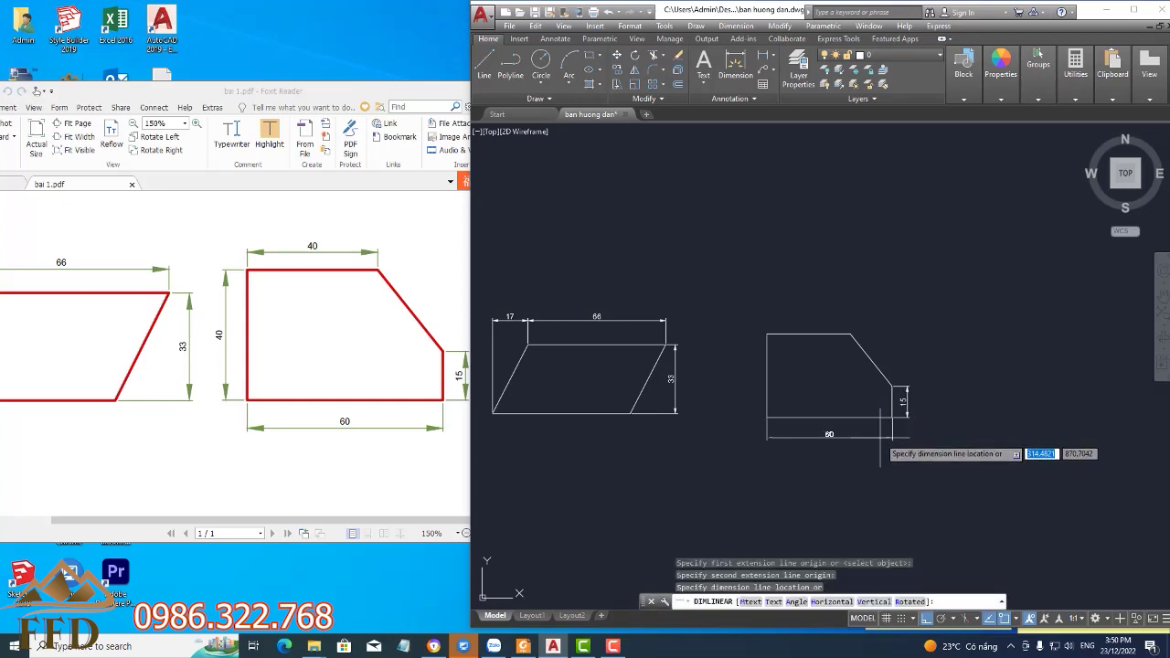
click(885, 436)
Add linear dimensions for the 40 left height and the 40 top edge
key(Return)
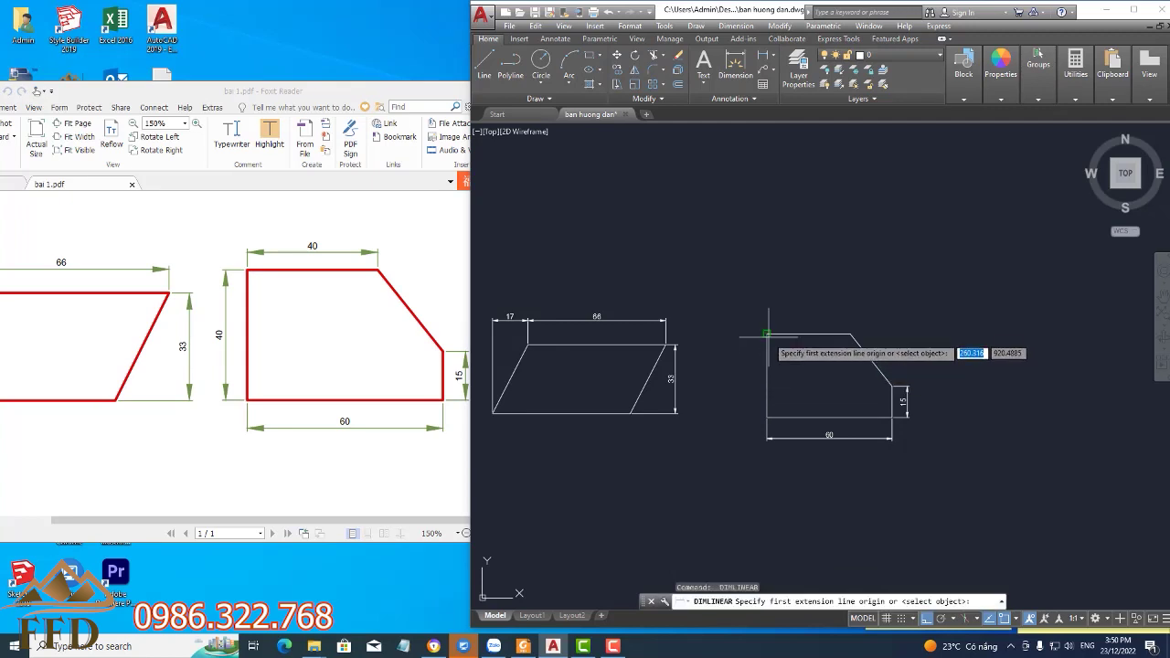
click(767, 334)
click(767, 417)
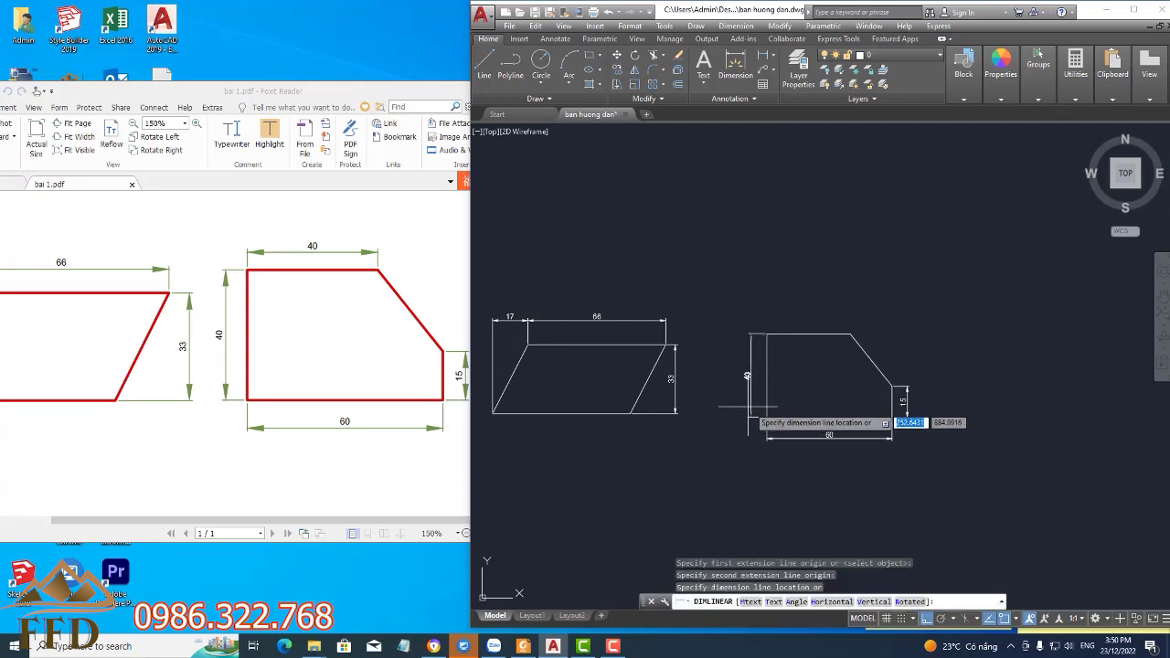
click(743, 416)
key(Return)
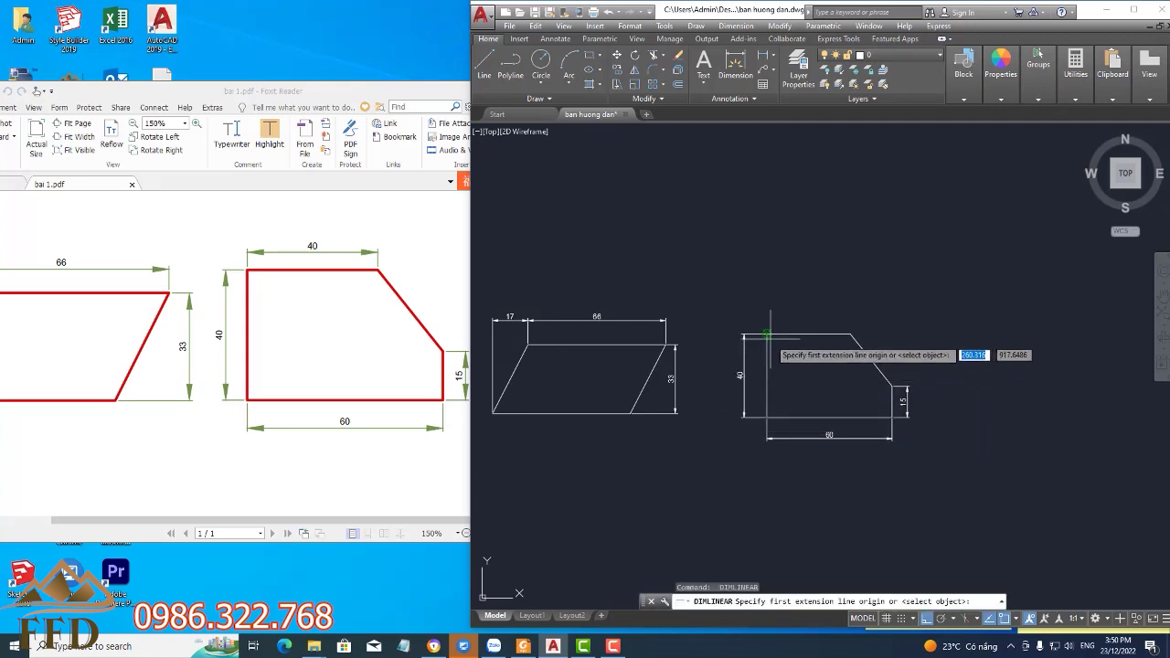
click(786, 335)
click(851, 335)
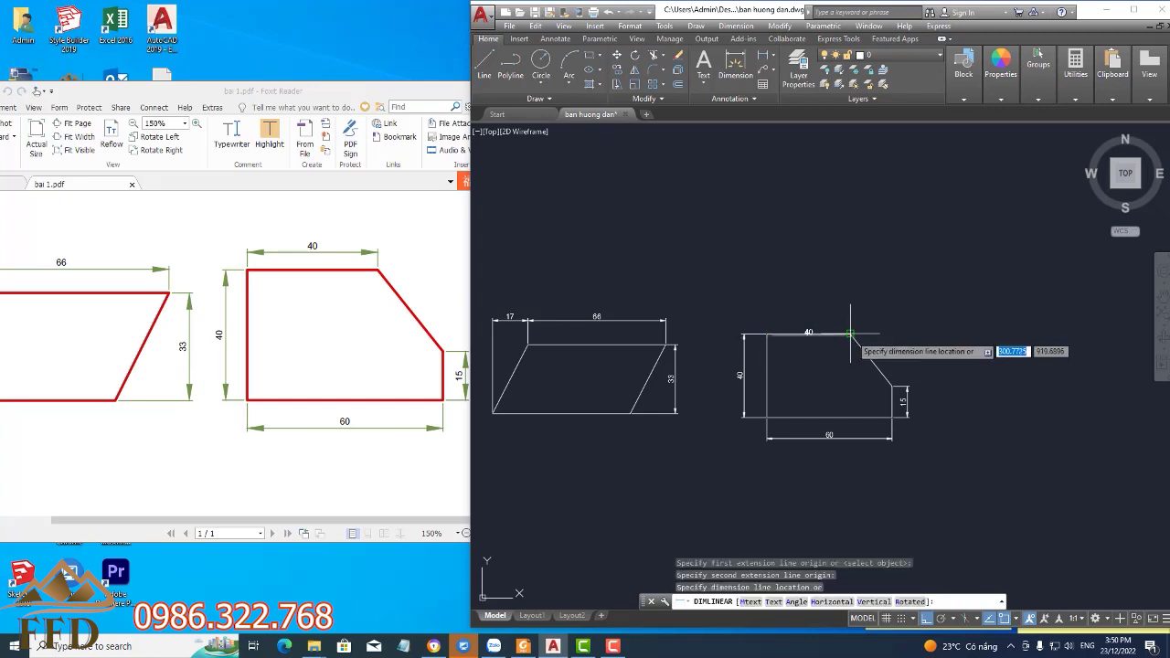
click(786, 311)
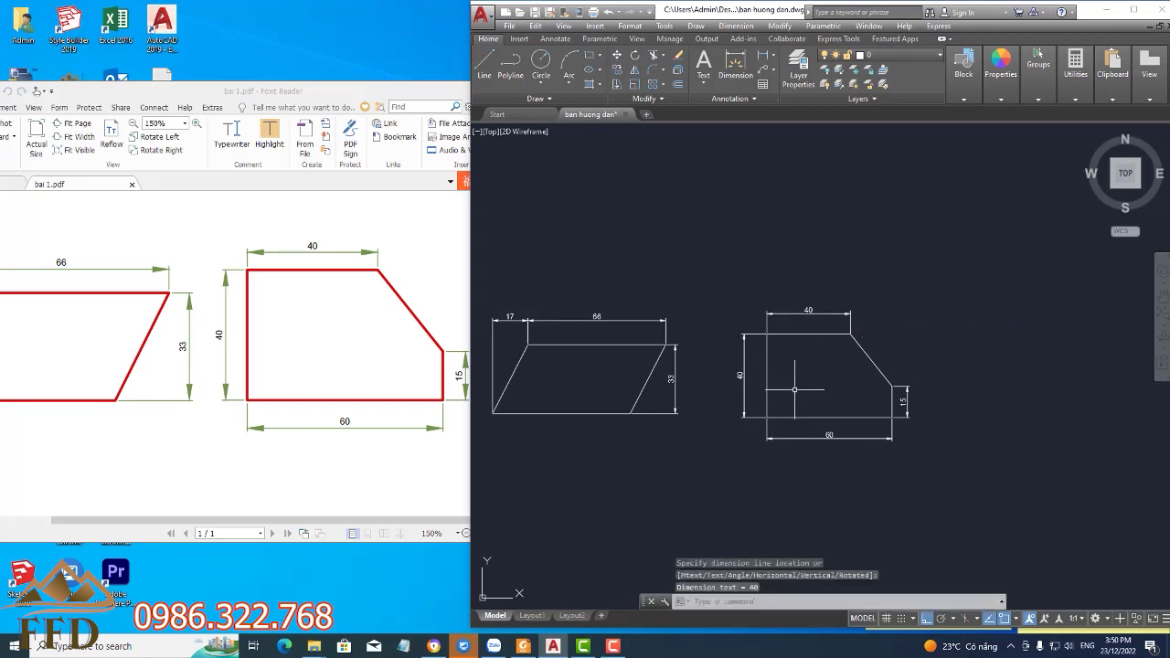
Scroll the PDF to the 52/78 trapezoid figure and pan the drawing to free space below
scroll(809, 396, up, 1)
middle_drag(740, 409, 943, 357)
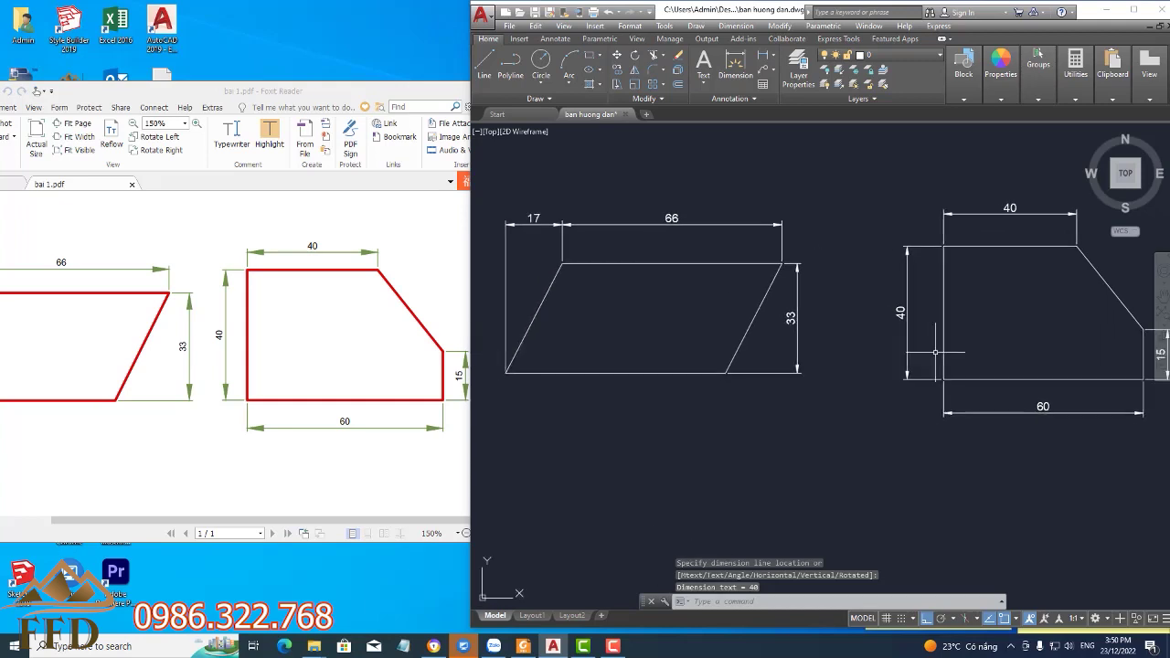
click(393, 373)
scroll(403, 400, down, 5)
scroll(384, 457, down, 3)
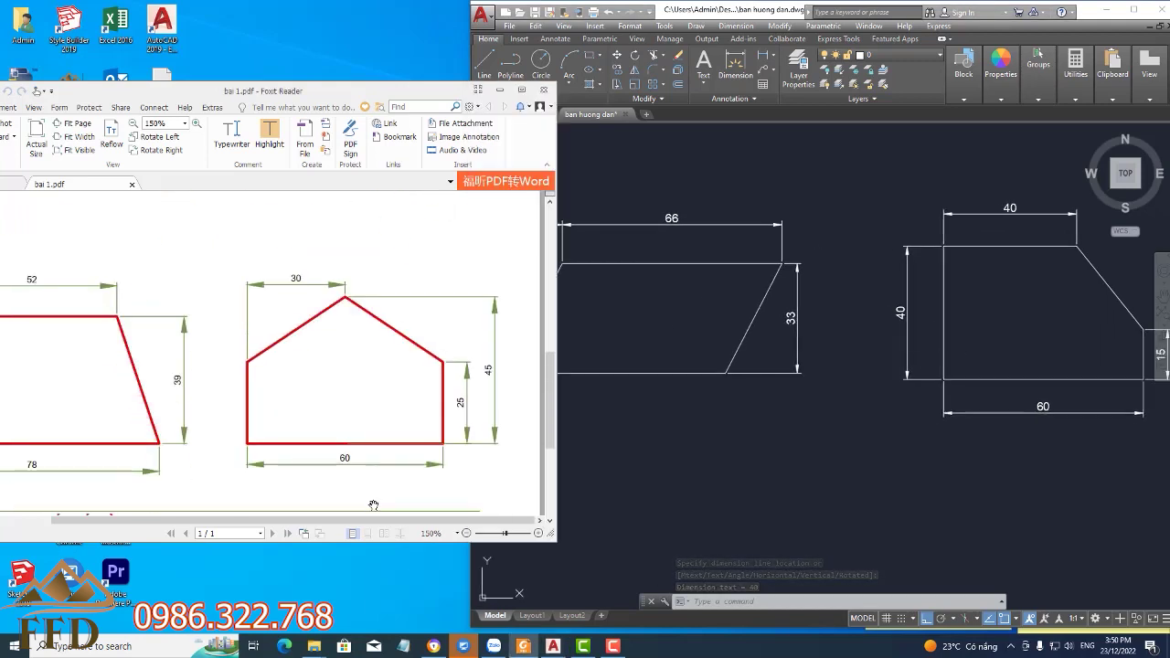
drag(374, 519, 209, 532)
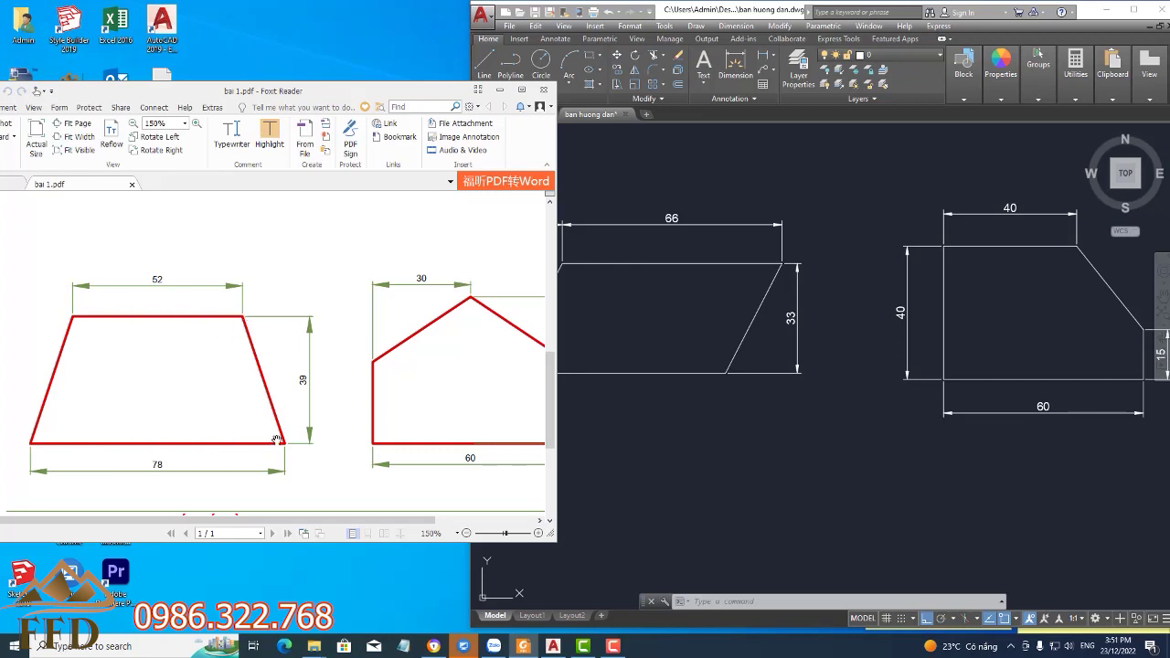
click(660, 443)
middle_drag(653, 444, 658, 331)
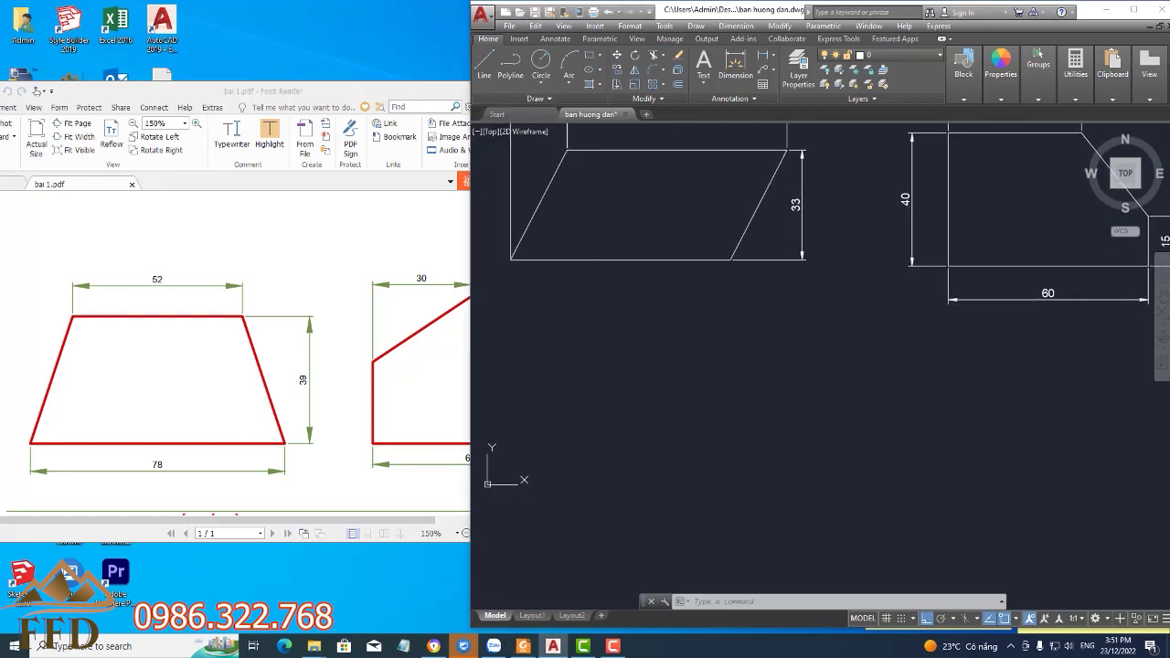
Draw a connected 52 top line, 39 vertical drop and 78 base with LINE
text(l)
key(Return)
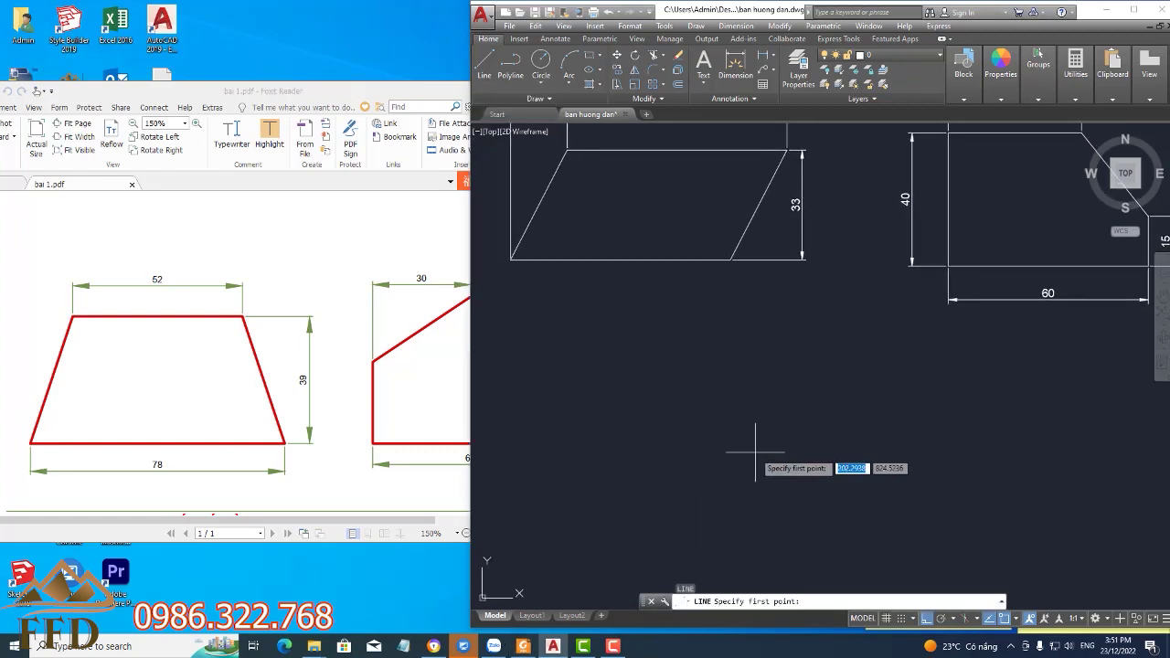
click(767, 360)
text(52)
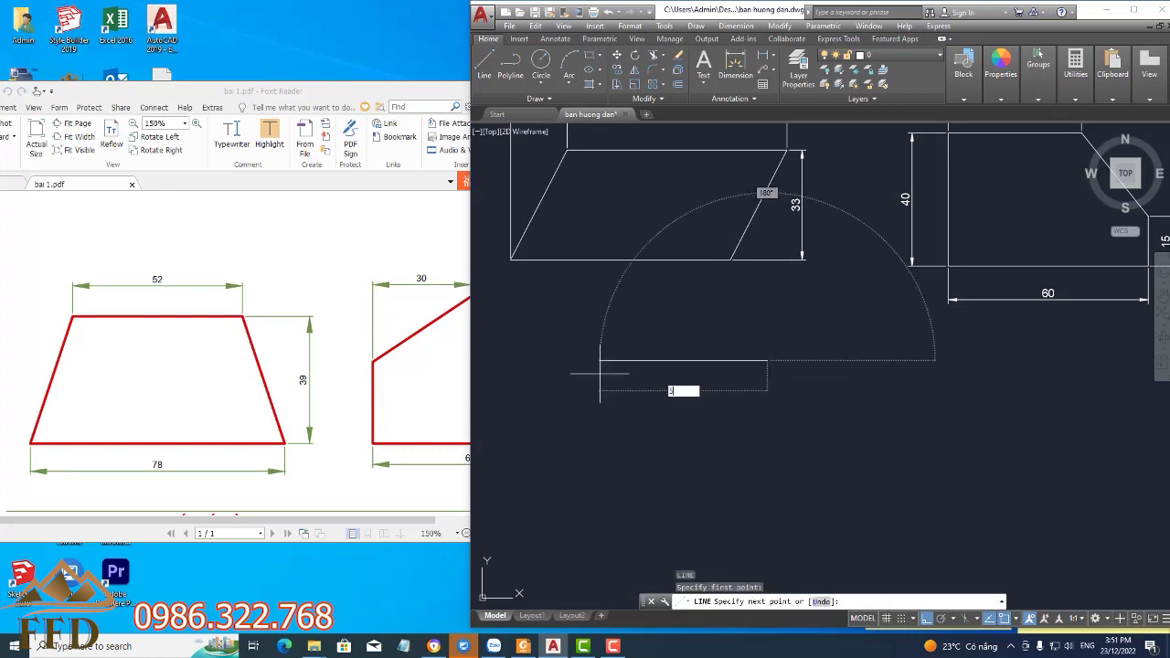
key(Return)
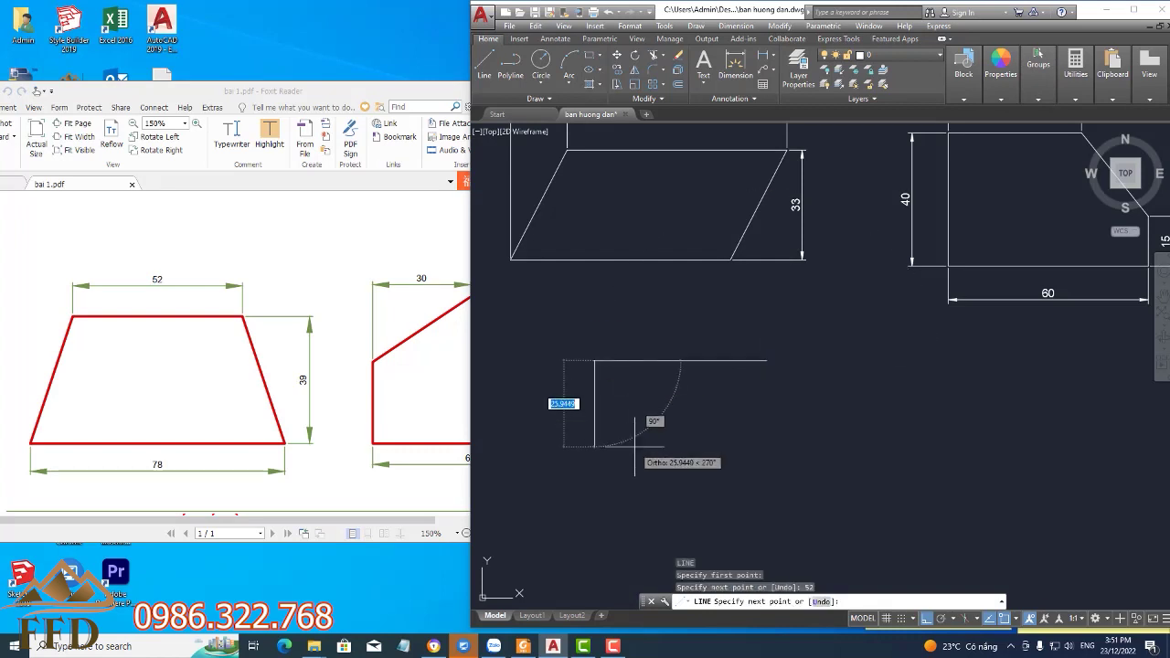
text(39)
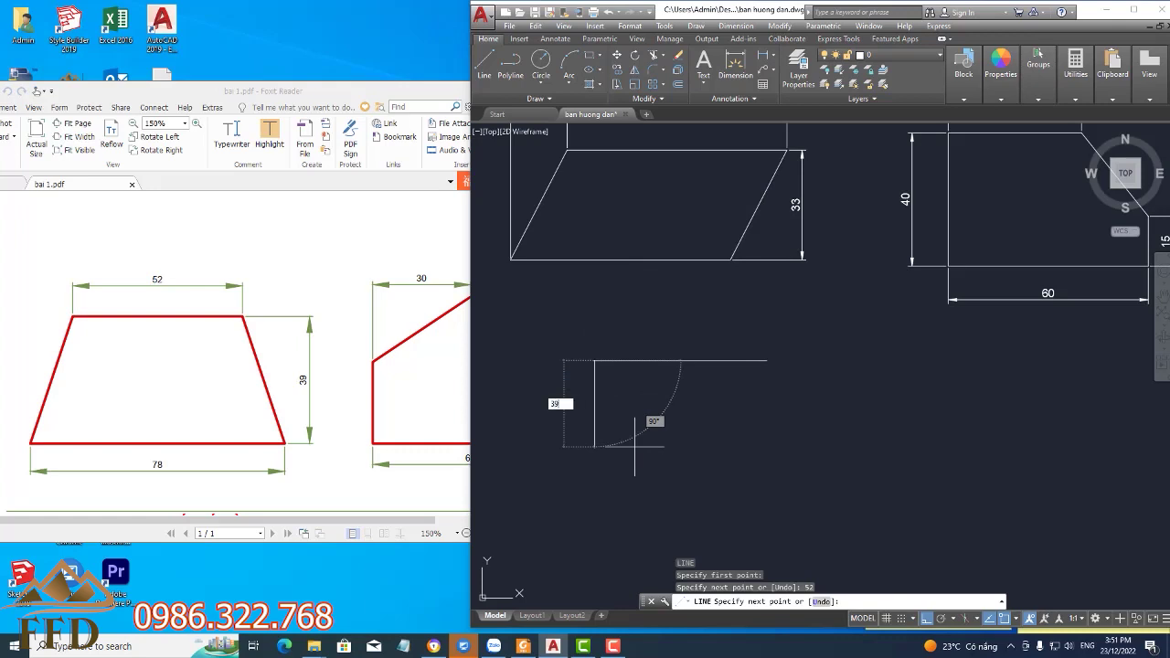
key(Return)
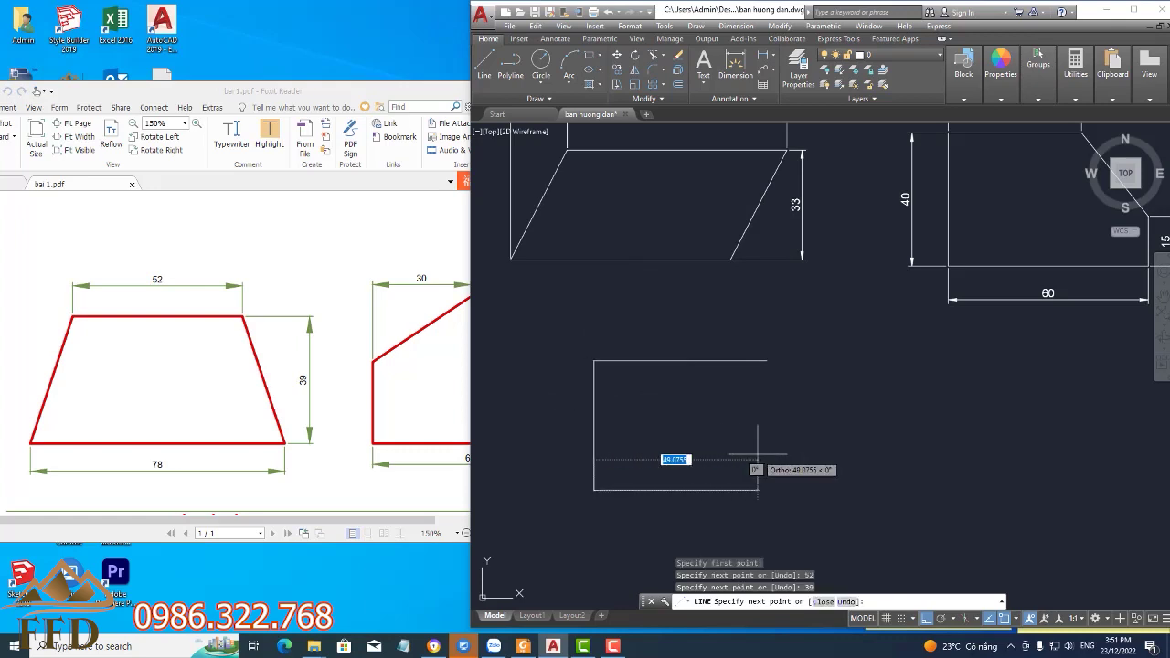
text(78)
key(Return)
key(Return)
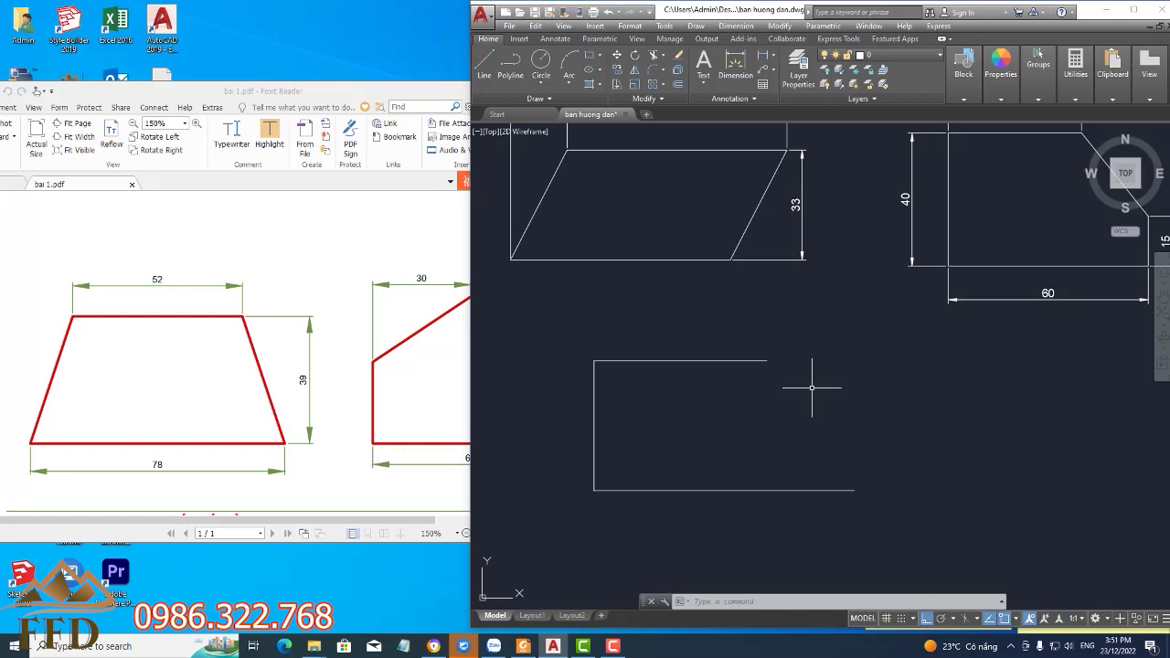
text(m)
Move the 52 top line 13 units right so it sits centred over the base
key(Return)
click(737, 361)
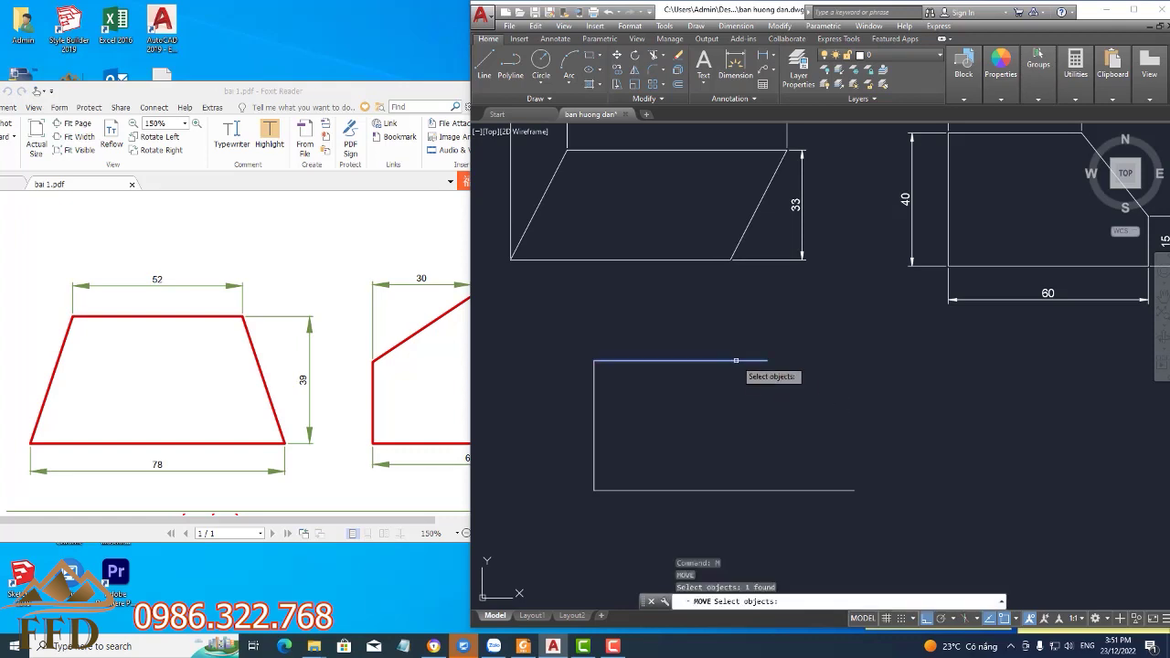
key(Return)
click(737, 382)
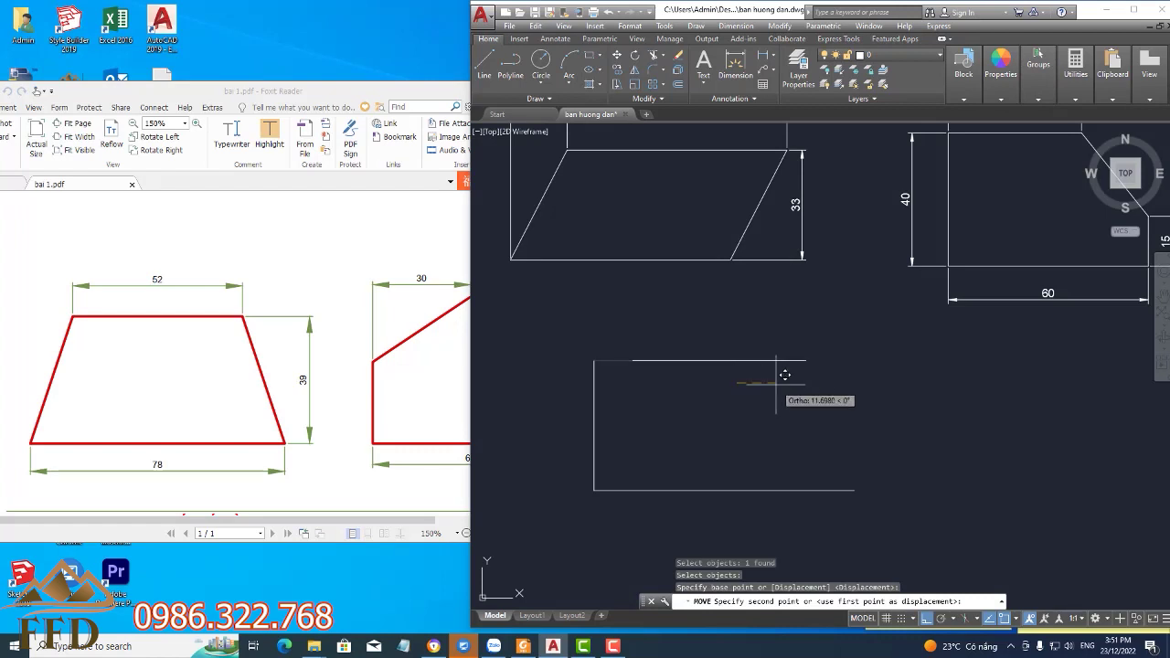
text(13)
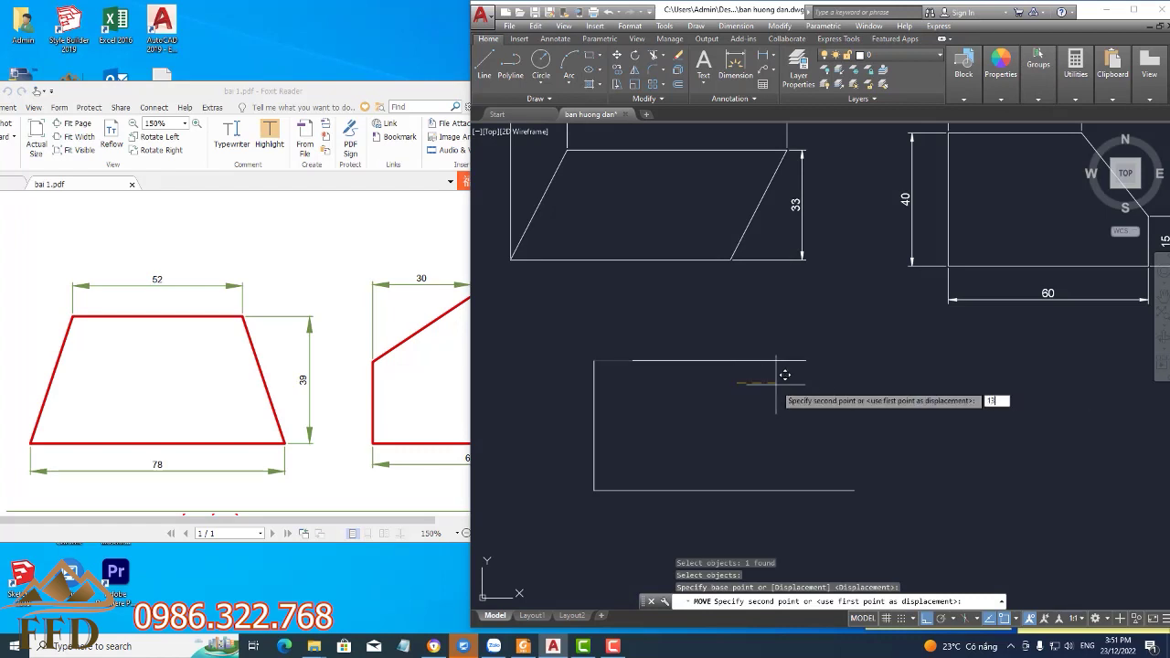
key(Return)
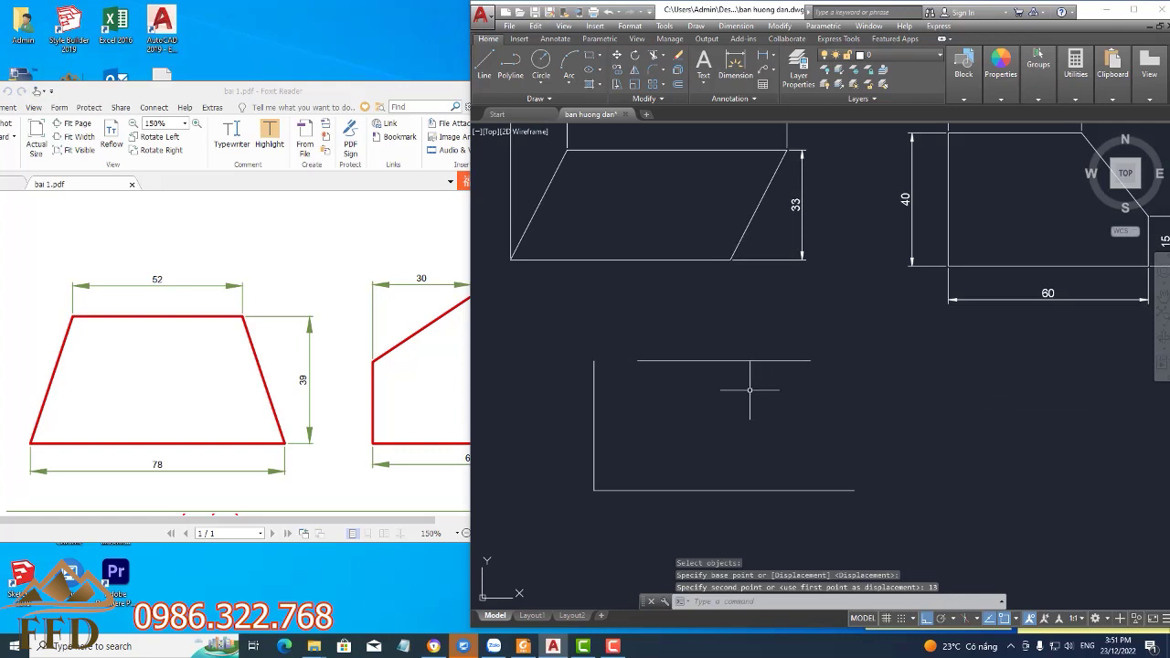
Draw the two slanted sides joining the top line's ends to the base corners
text(l)
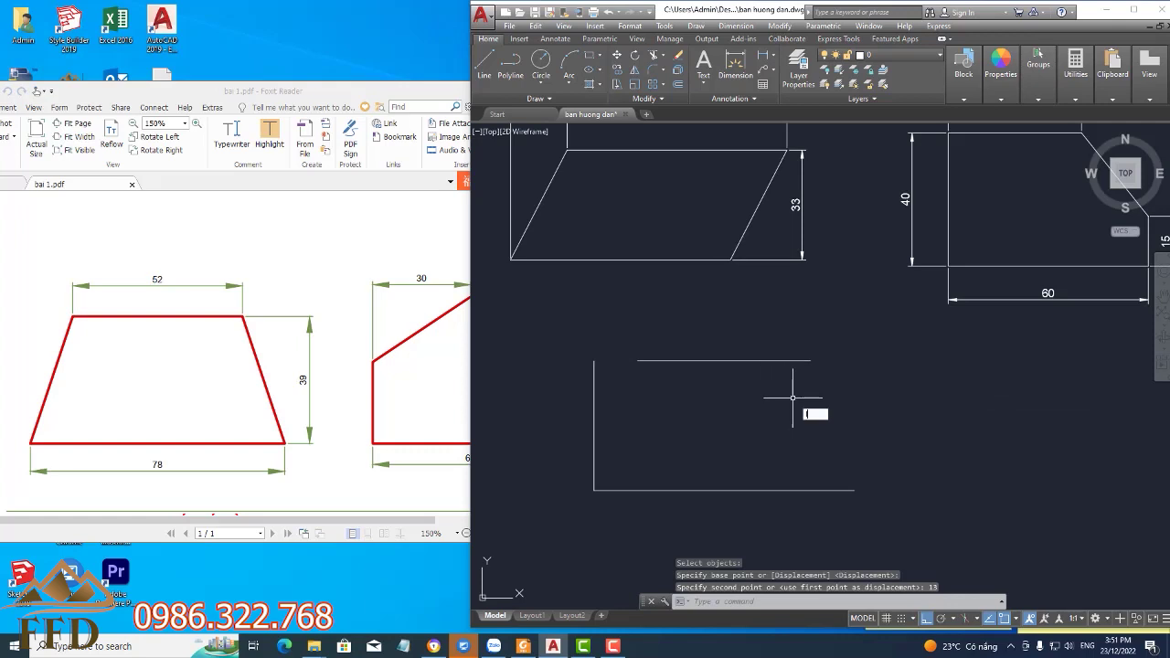
key(Return)
click(810, 360)
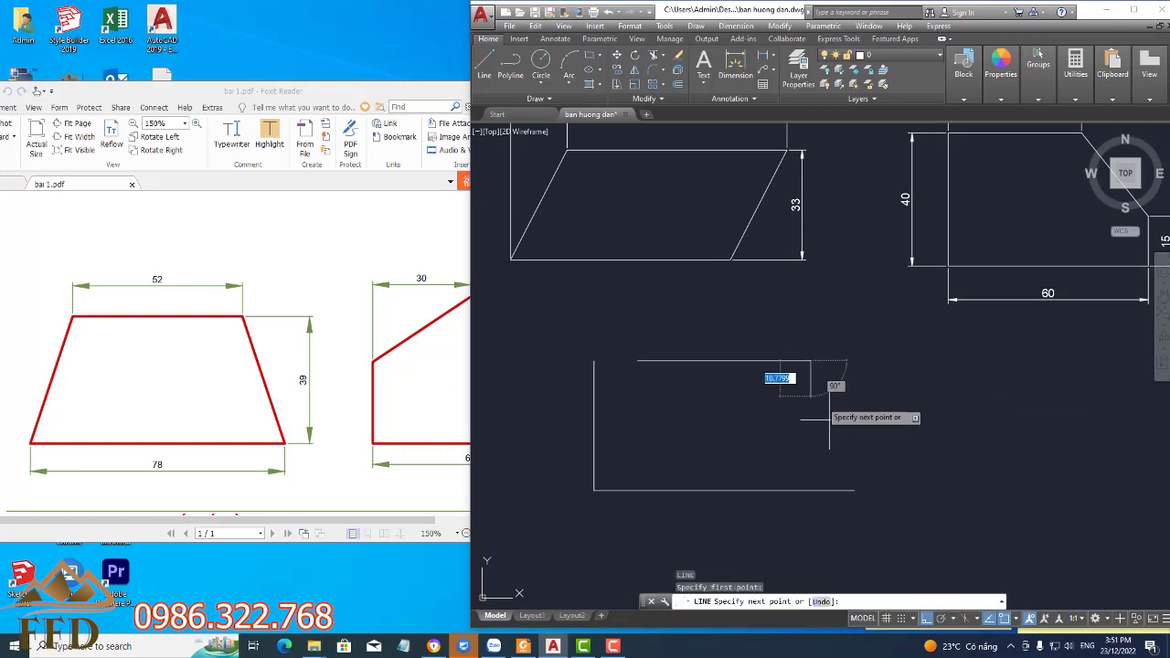
click(854, 489)
key(Return)
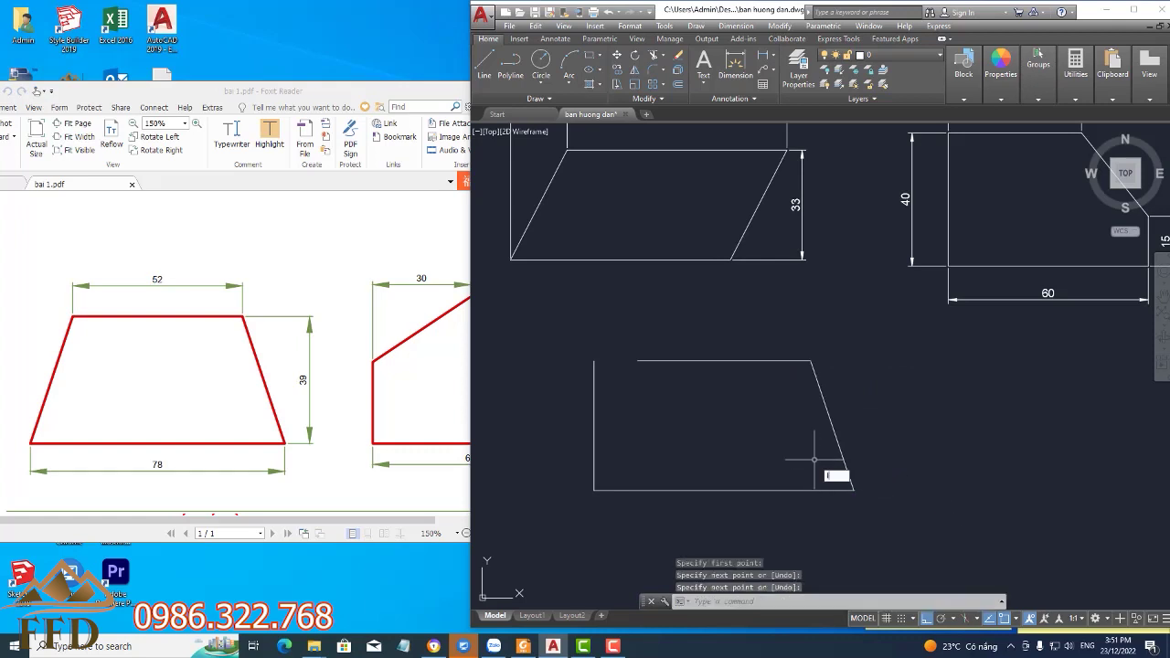
text(l)
key(Return)
click(637, 360)
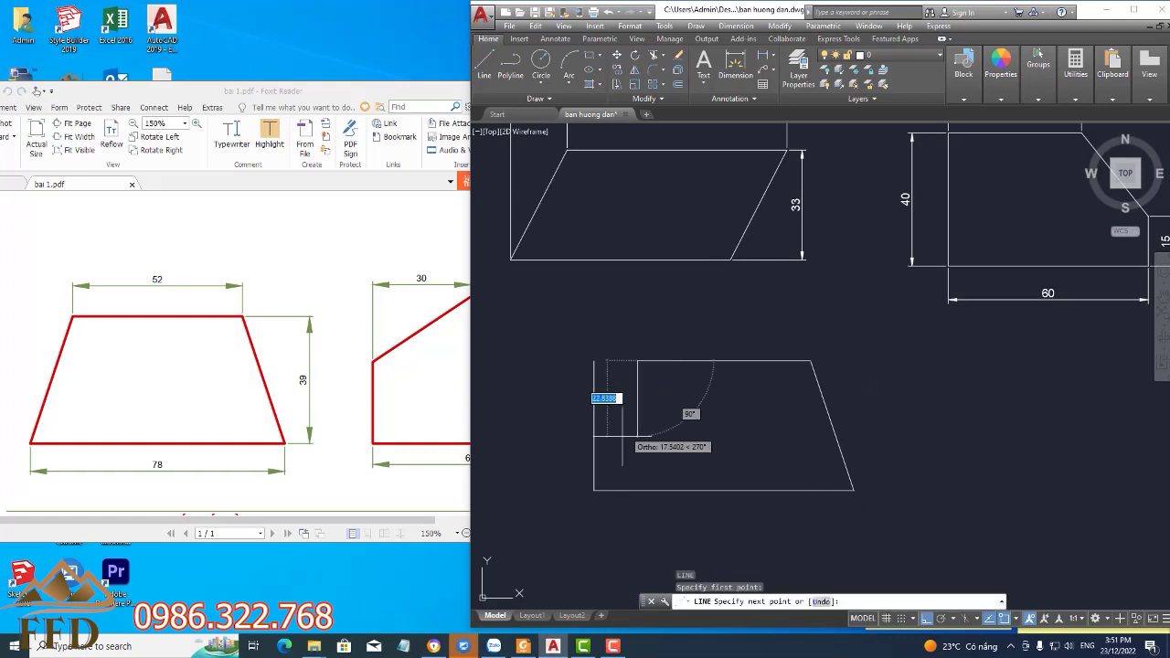
click(594, 490)
key(Return)
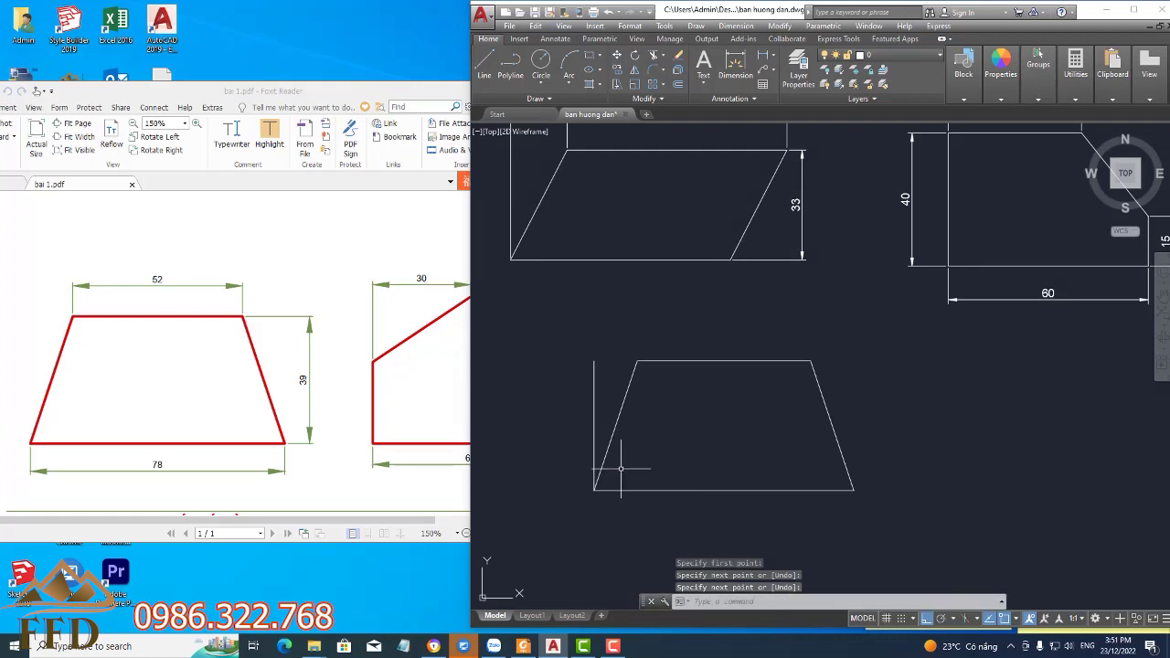
text(e)
Erase the leftover 39 vertical guide line
key(Return)
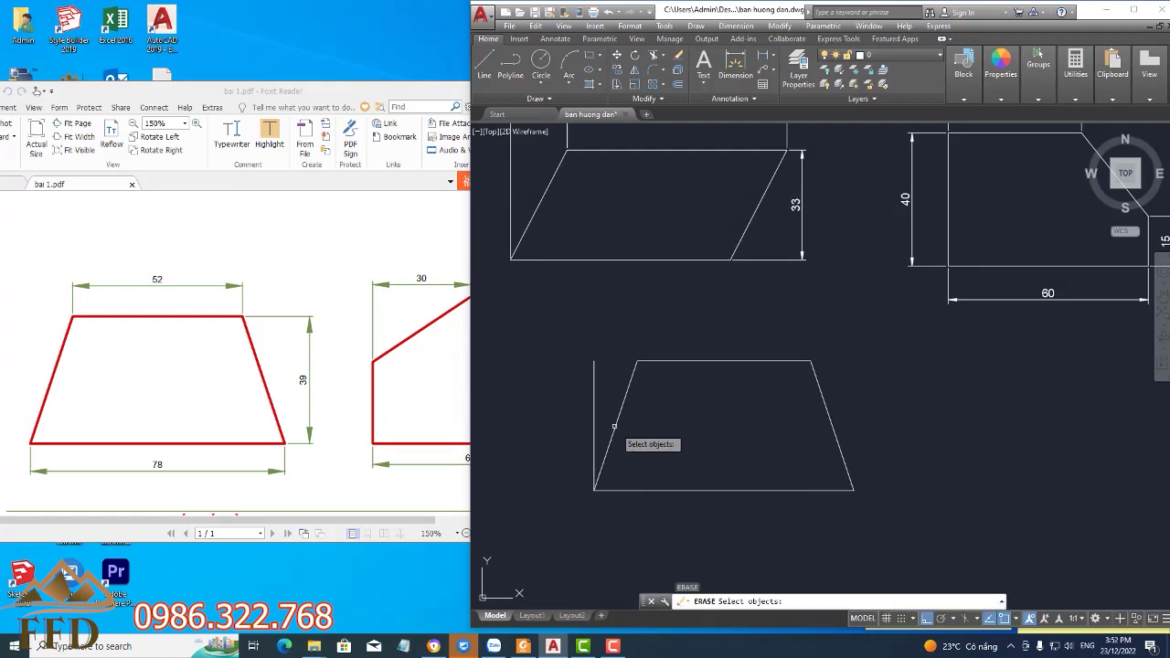
click(594, 402)
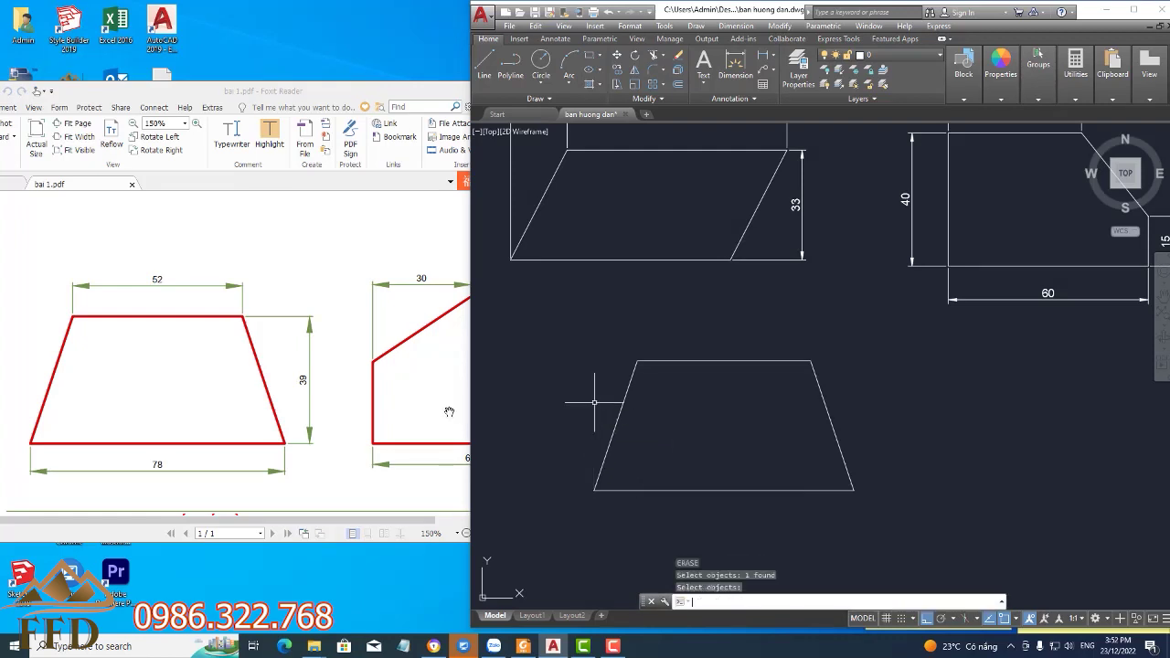
key(Return)
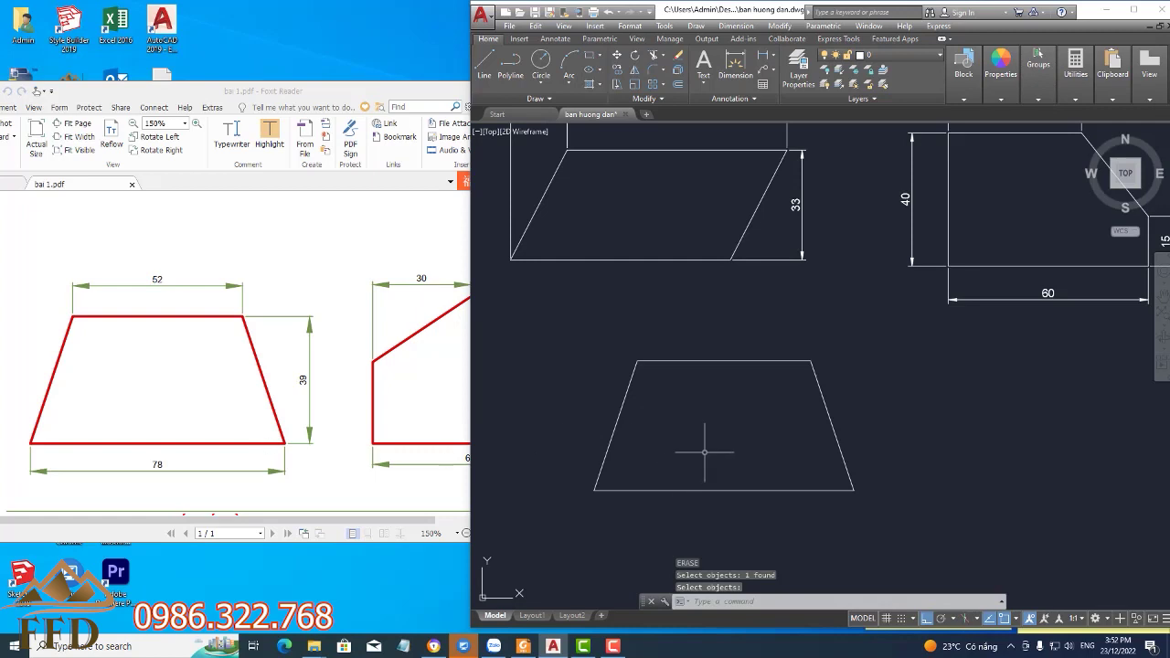
Dimension the trapezoid with the 78 base, 52 top edge and 39 height
text(dli)
key(Return)
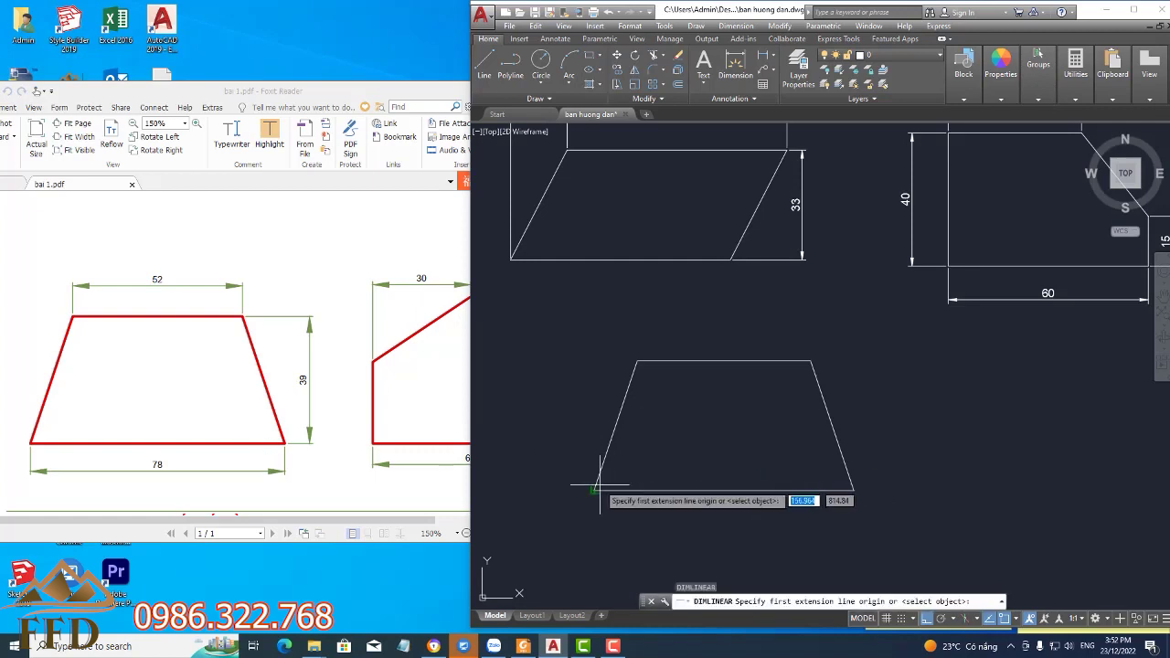
click(594, 490)
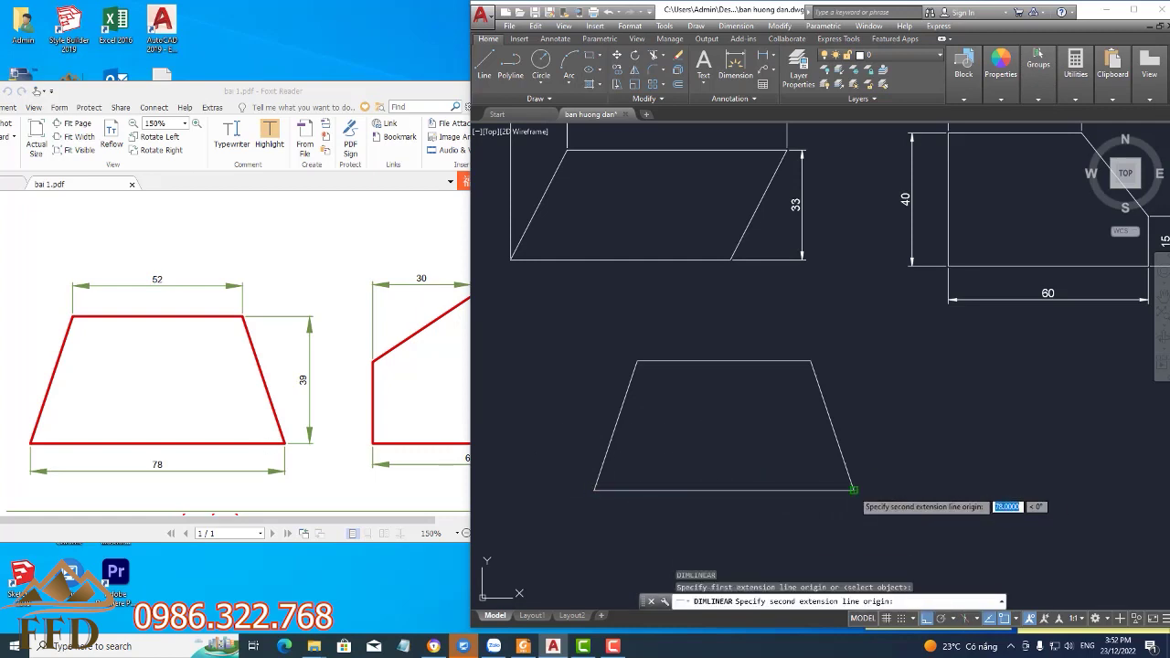
click(854, 490)
click(829, 518)
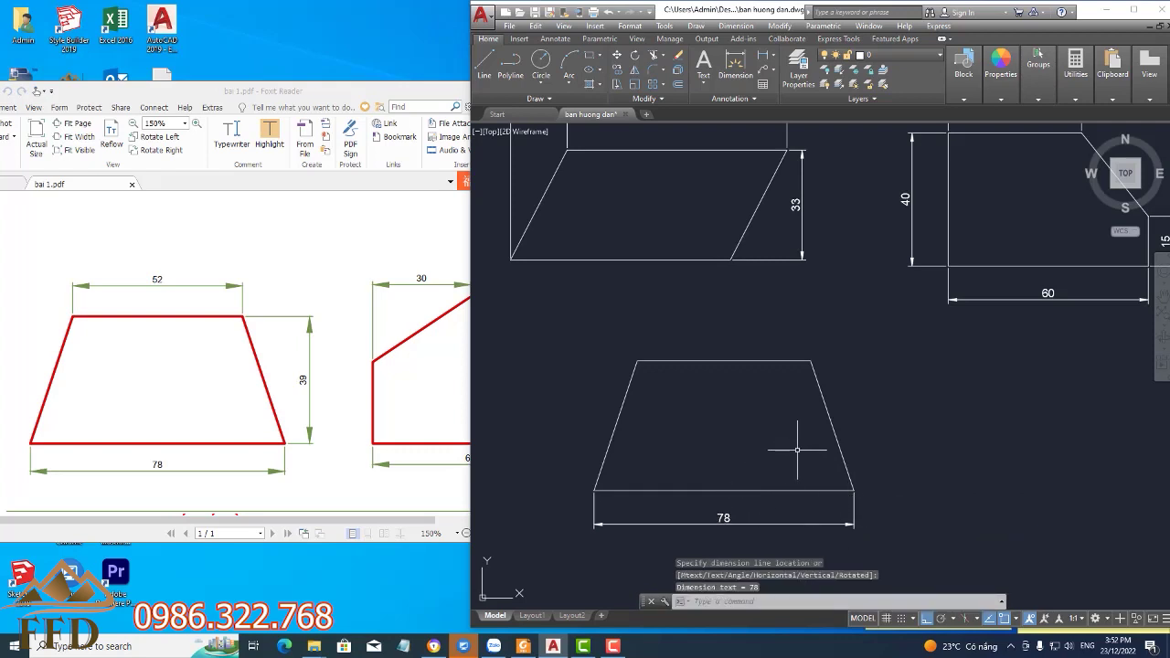
key(space)
click(636, 361)
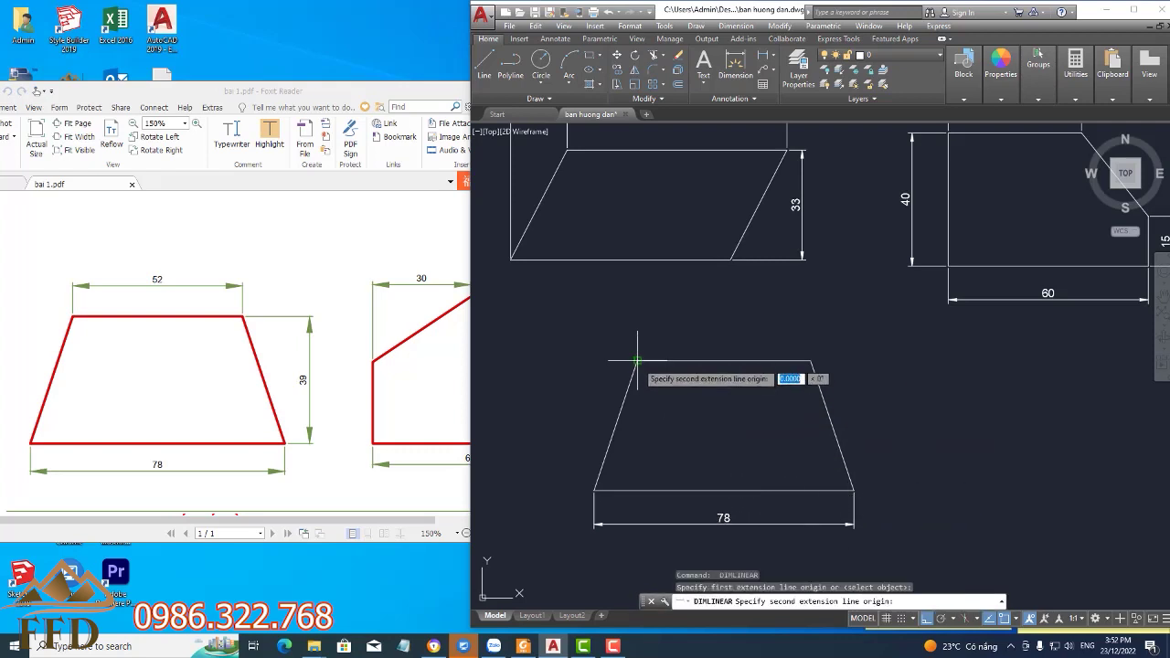
click(810, 361)
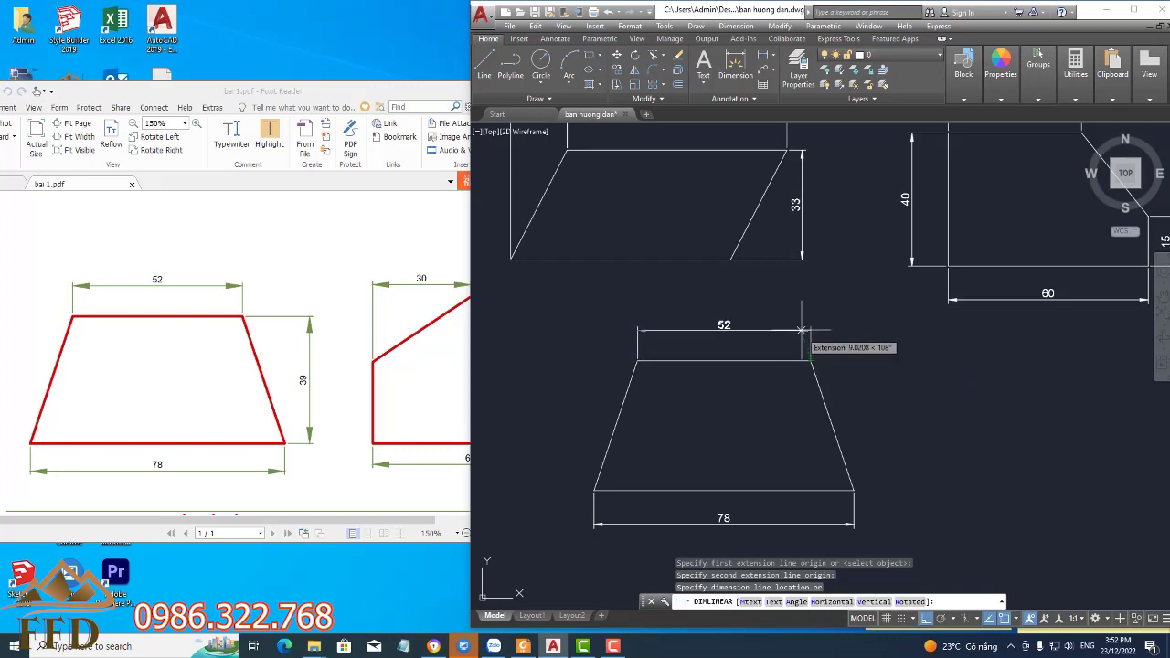
click(801, 330)
key(space)
click(810, 362)
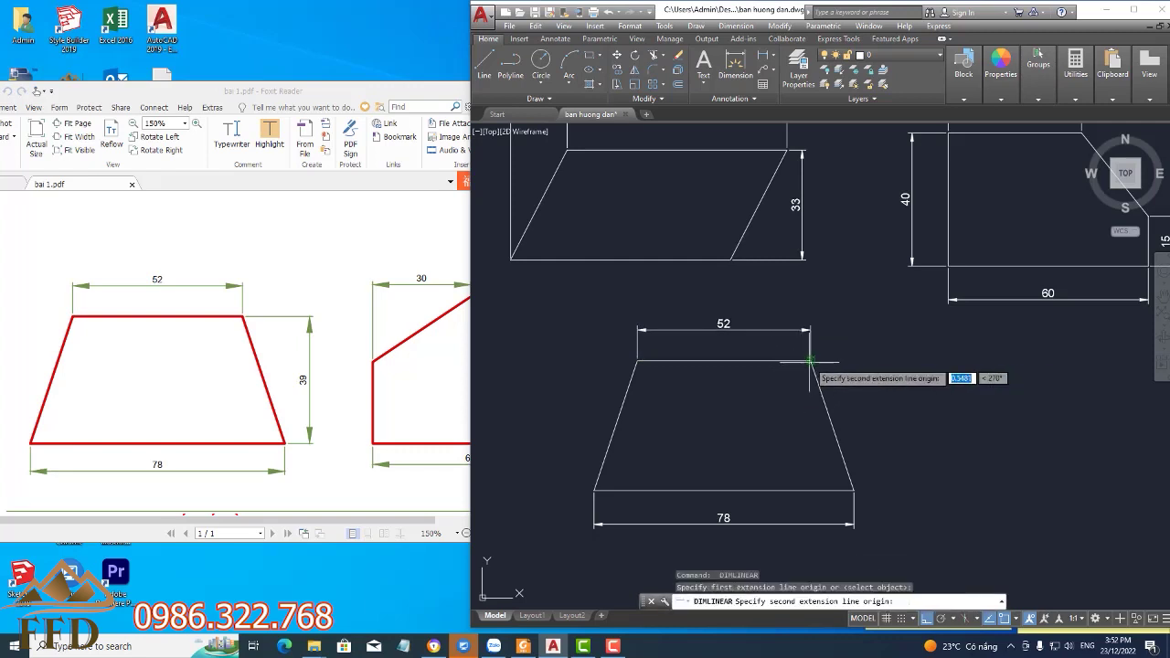
click(854, 490)
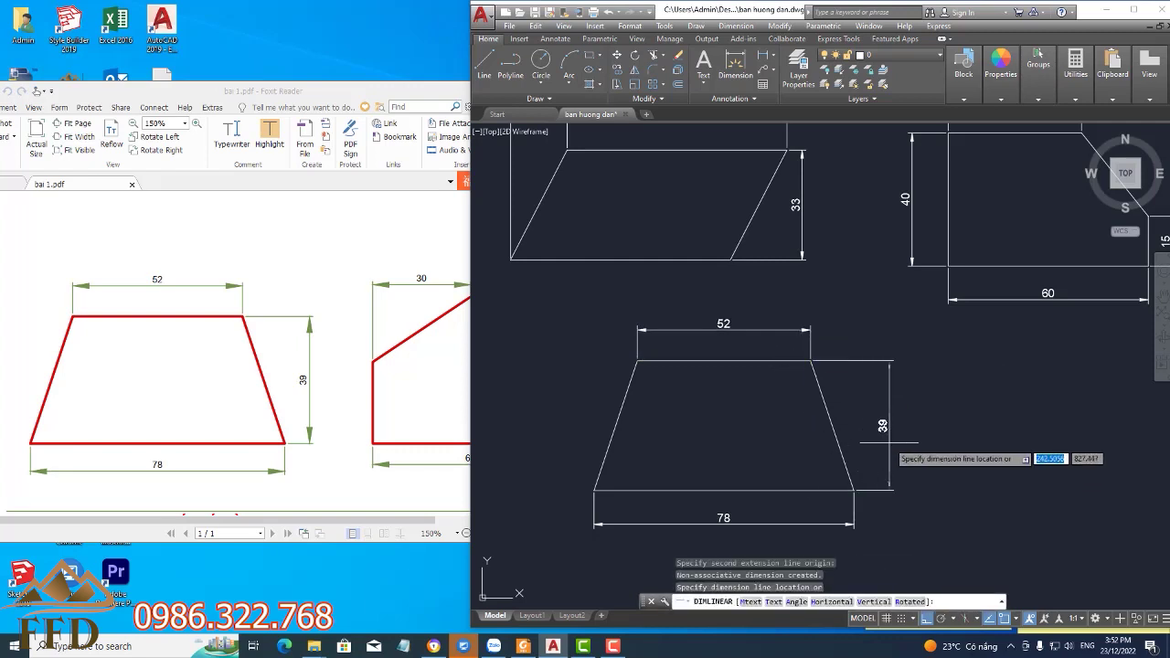
click(888, 443)
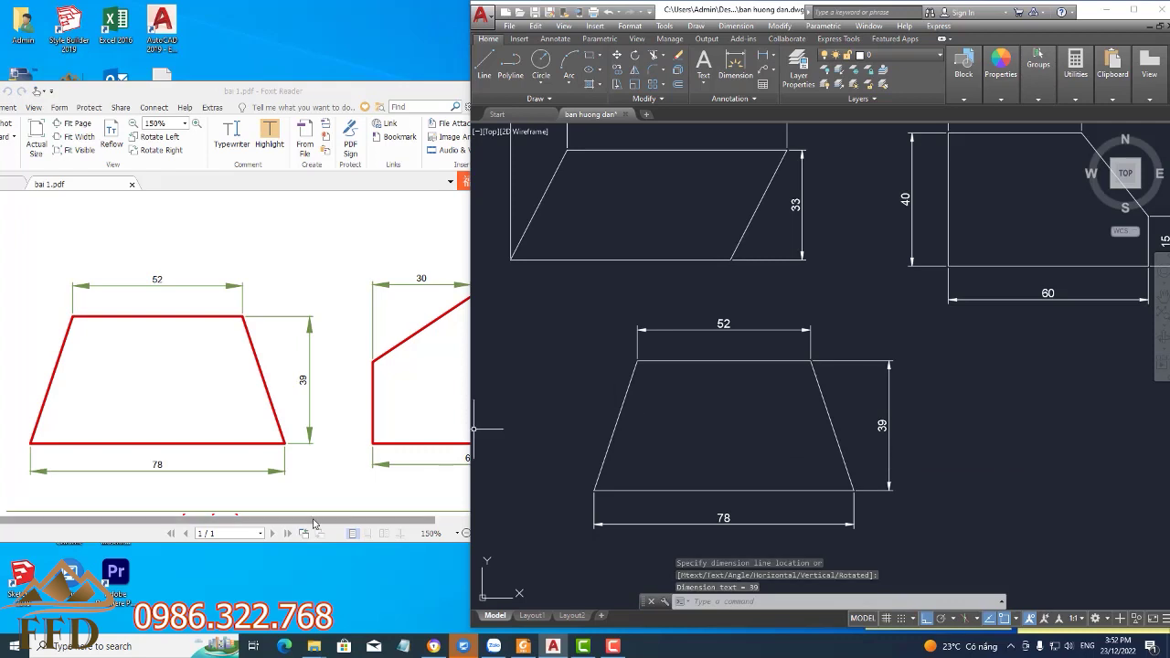
Bring the house-shaped pentagon into view in the PDF and pan AutoCAD to empty space
drag(555, 465, 430, 465)
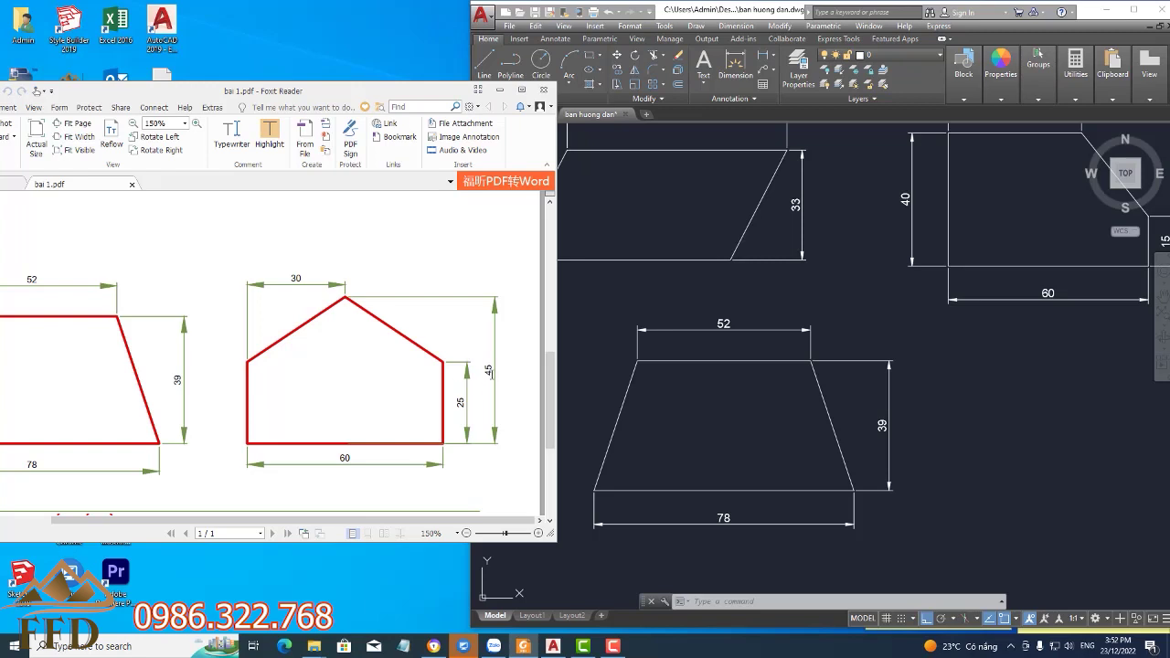
click(938, 465)
click(343, 92)
drag(343, 91, 246, 97)
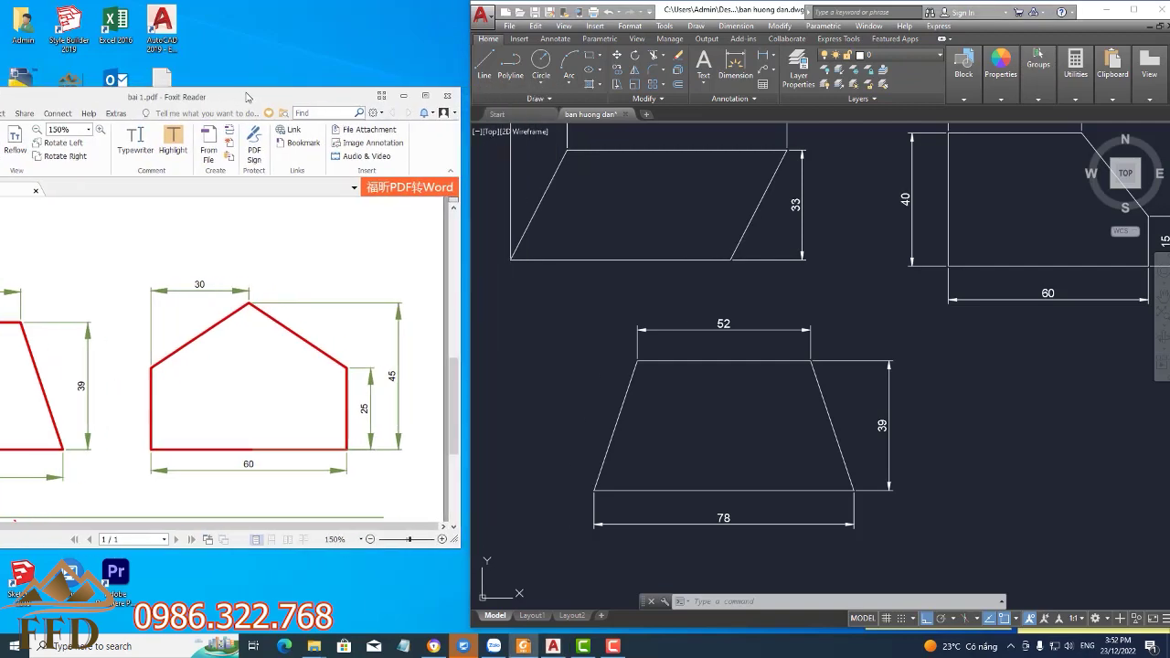
middle_drag(925, 391, 561, 411)
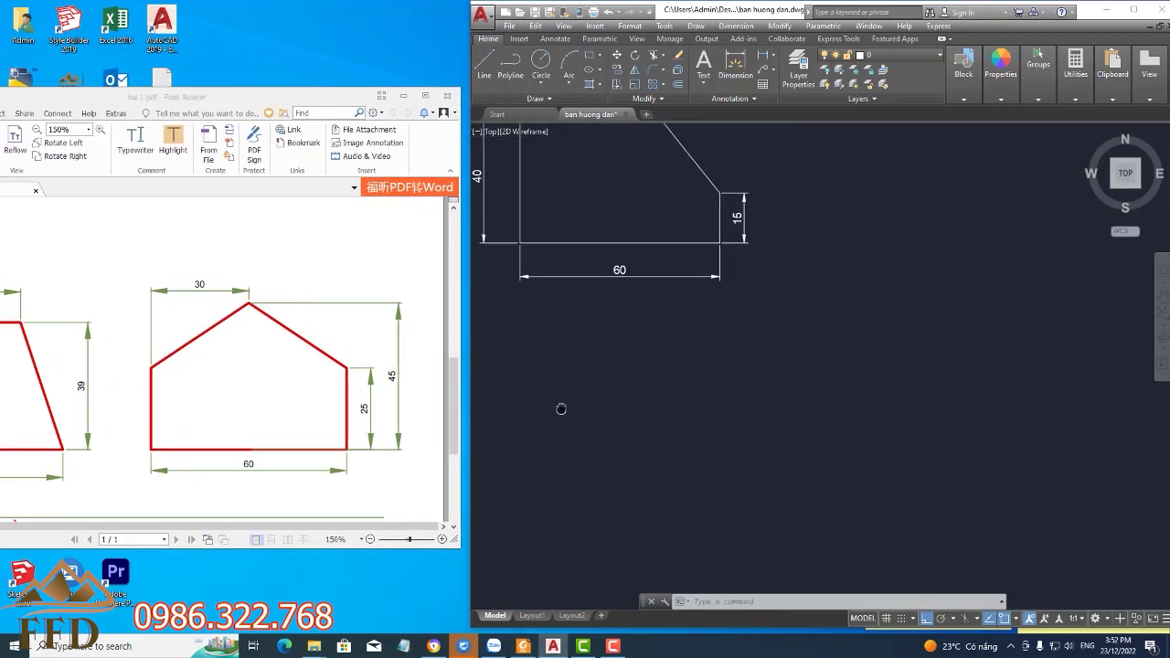
key(Return)
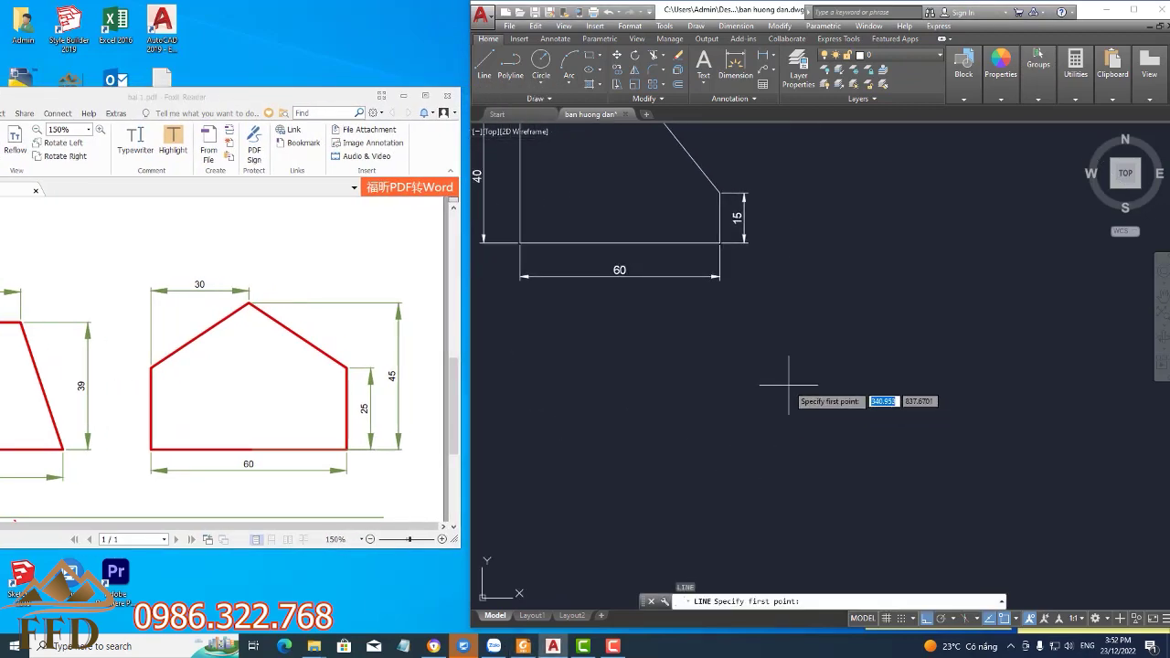
Draw the house outline lines: 25 wall, 60 base, 25 wall, 30 across, 20 rise, left roof edge
click(788, 384)
text(3)
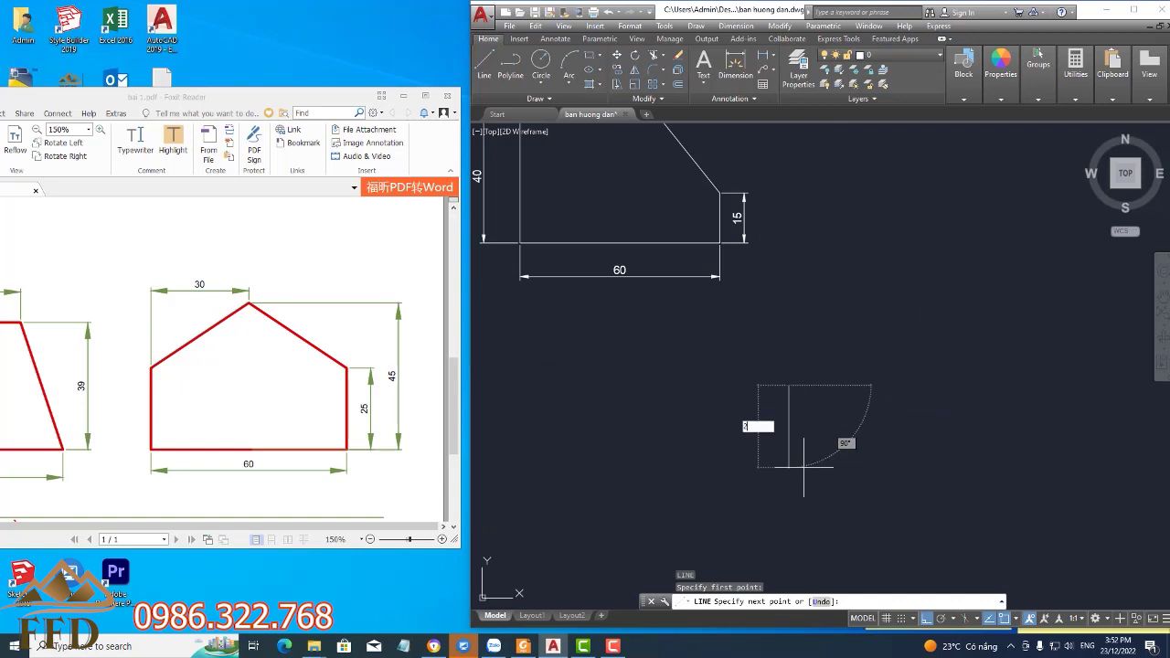
key(Return)
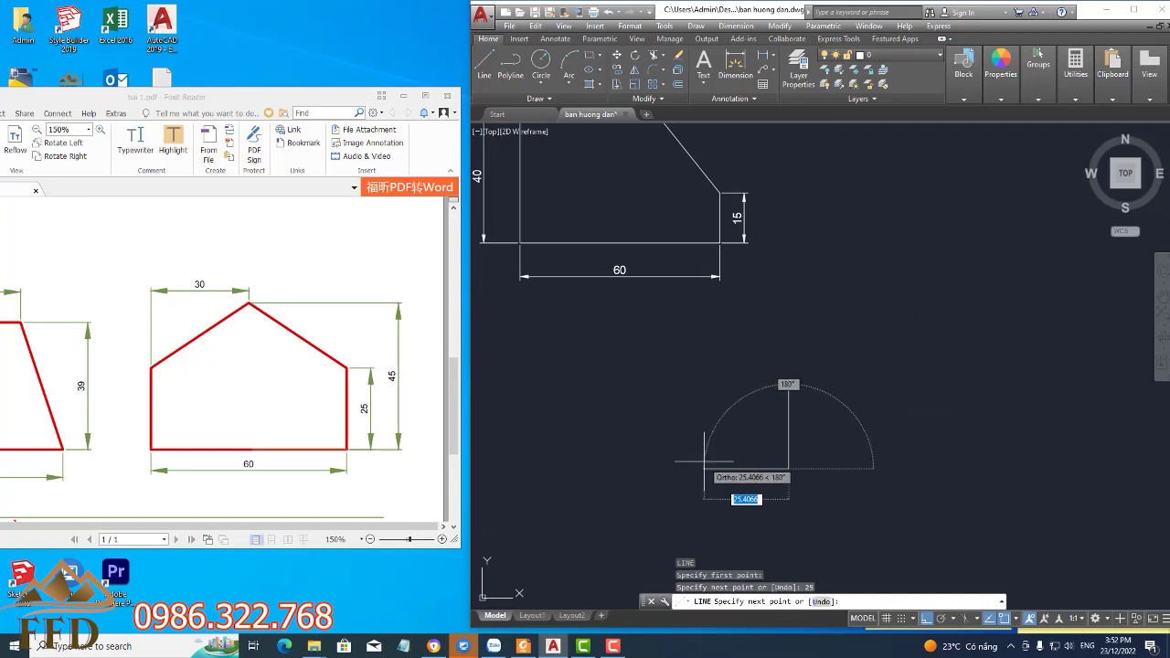
text(60)
key(Return)
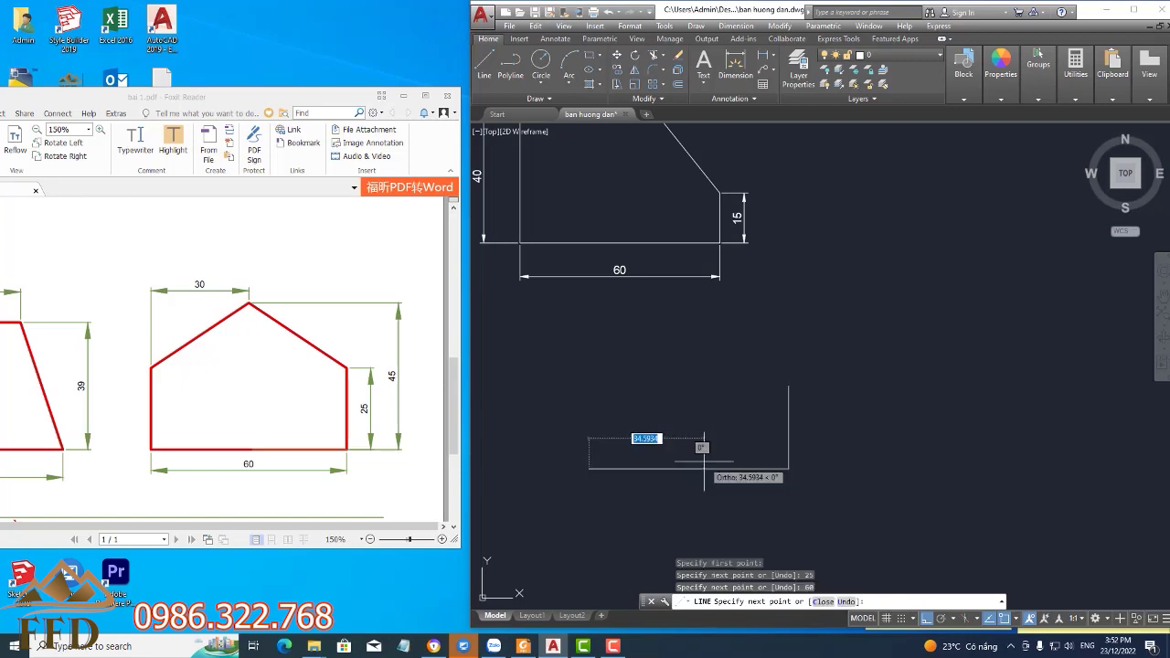
key(BackSpace)
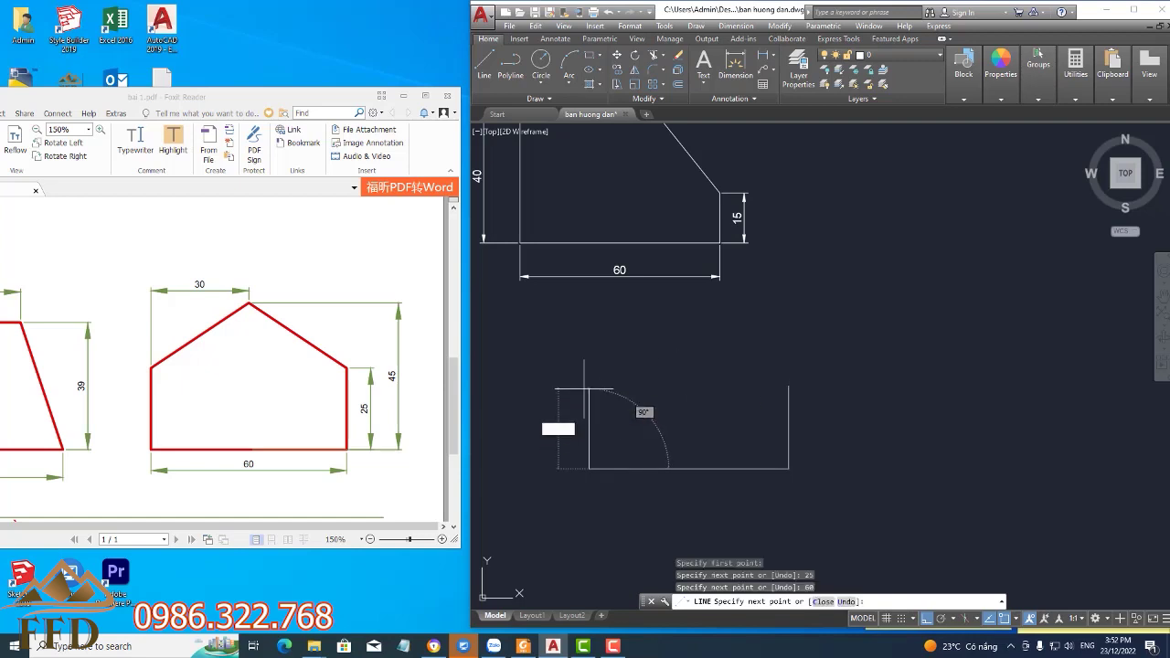
text(25)
key(Return)
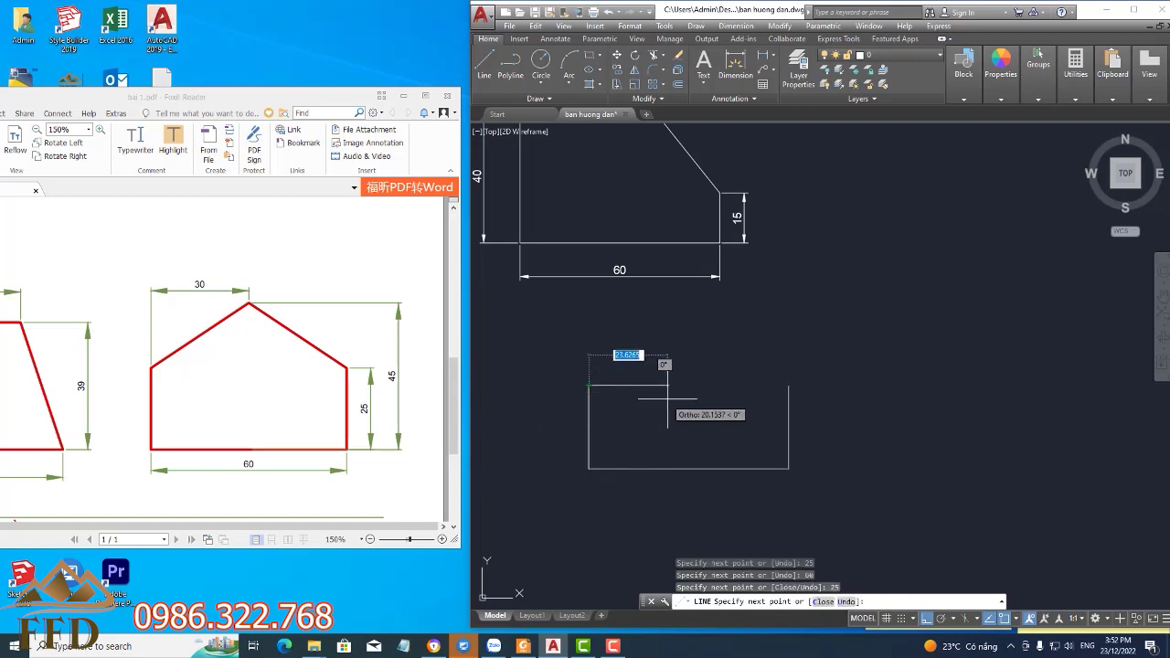
text(30)
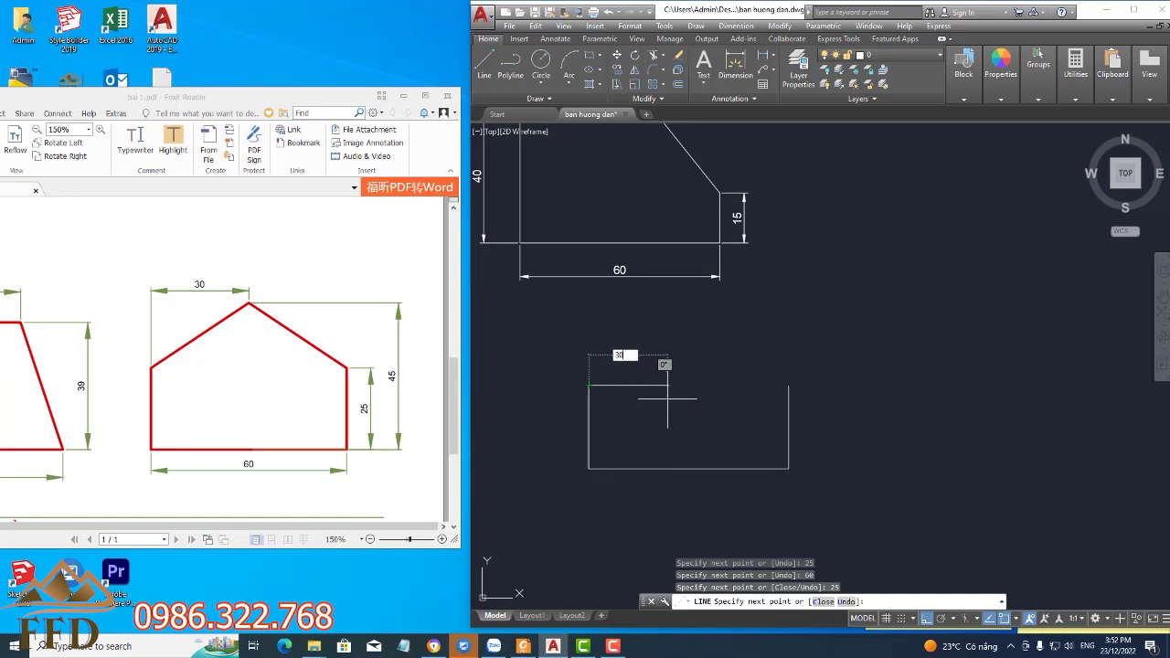
key(Return)
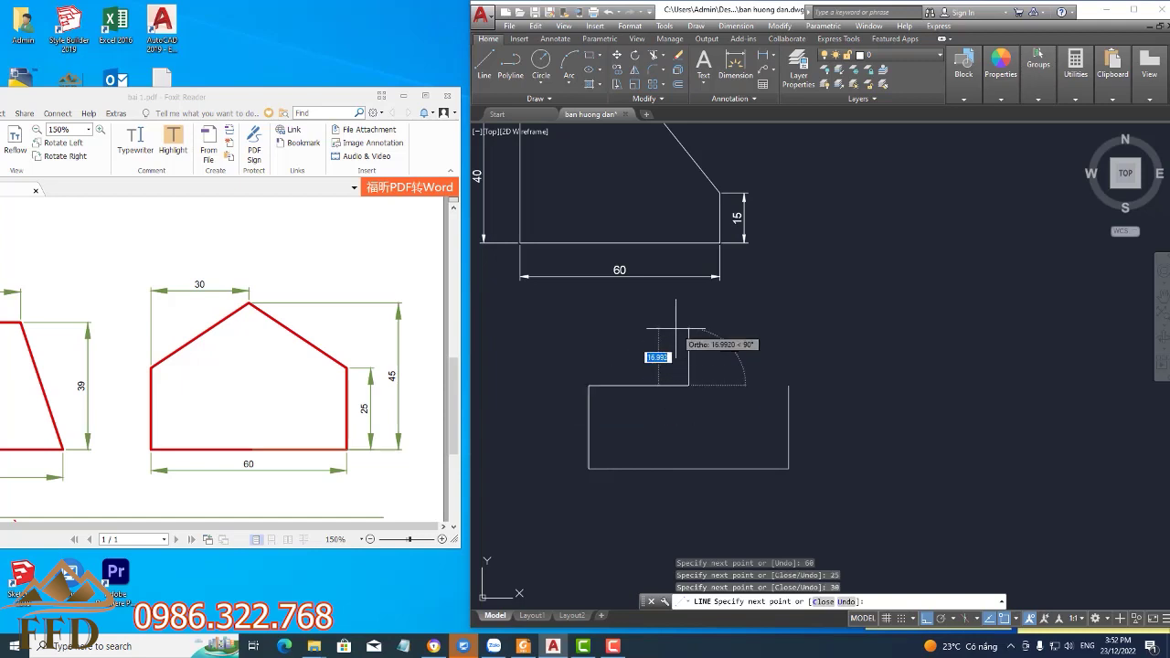
text(20)
key(Return)
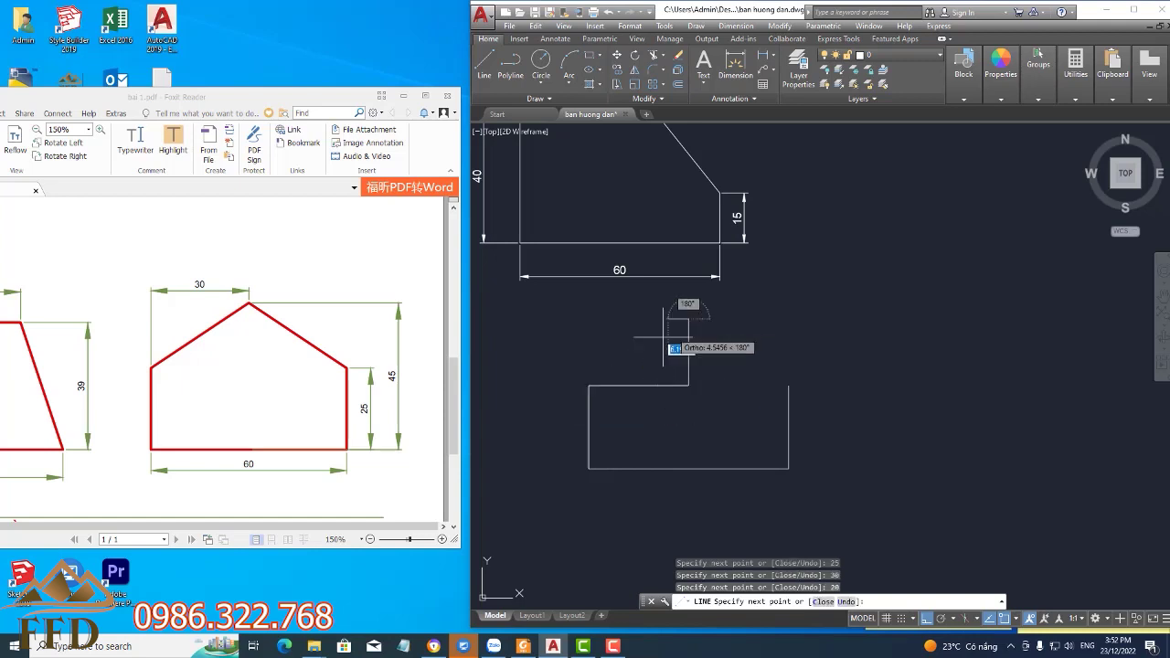
click(589, 385)
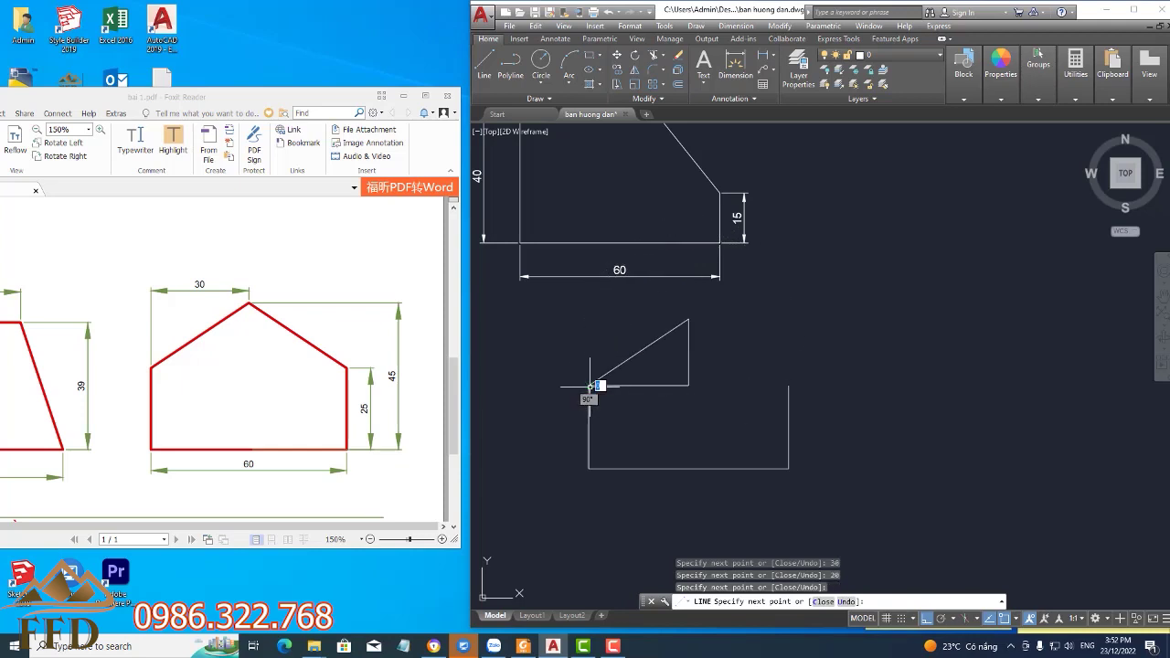
key(Return)
Draw the right roof edge from the peak to the right wall top
text(L)
key(Return)
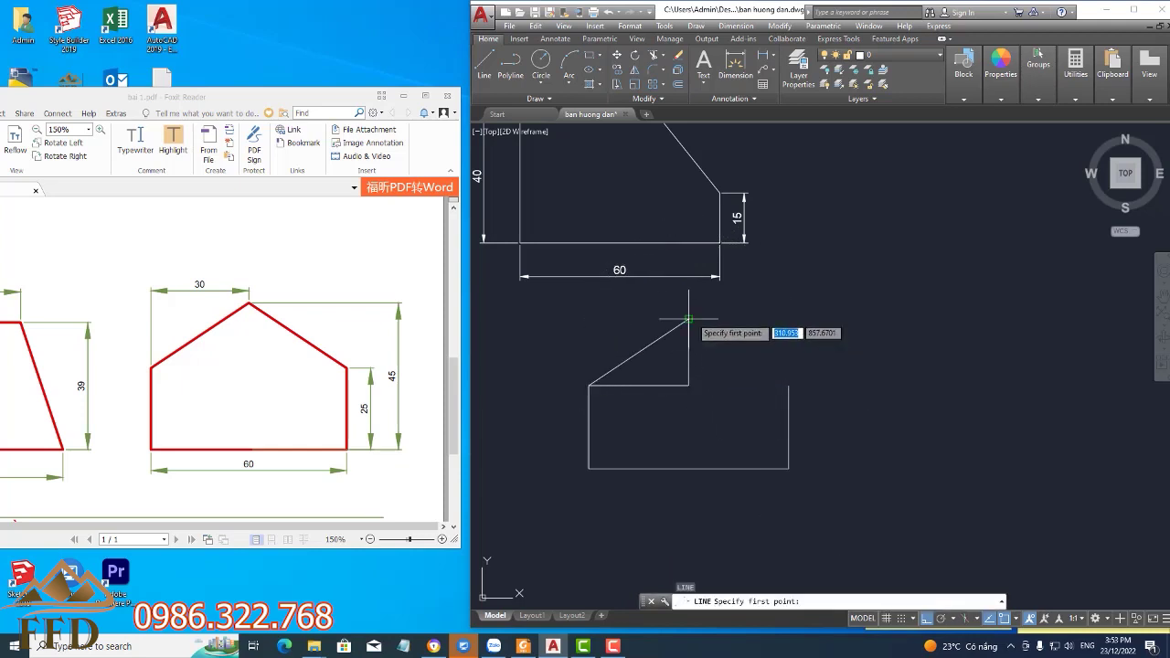
click(688, 319)
click(788, 385)
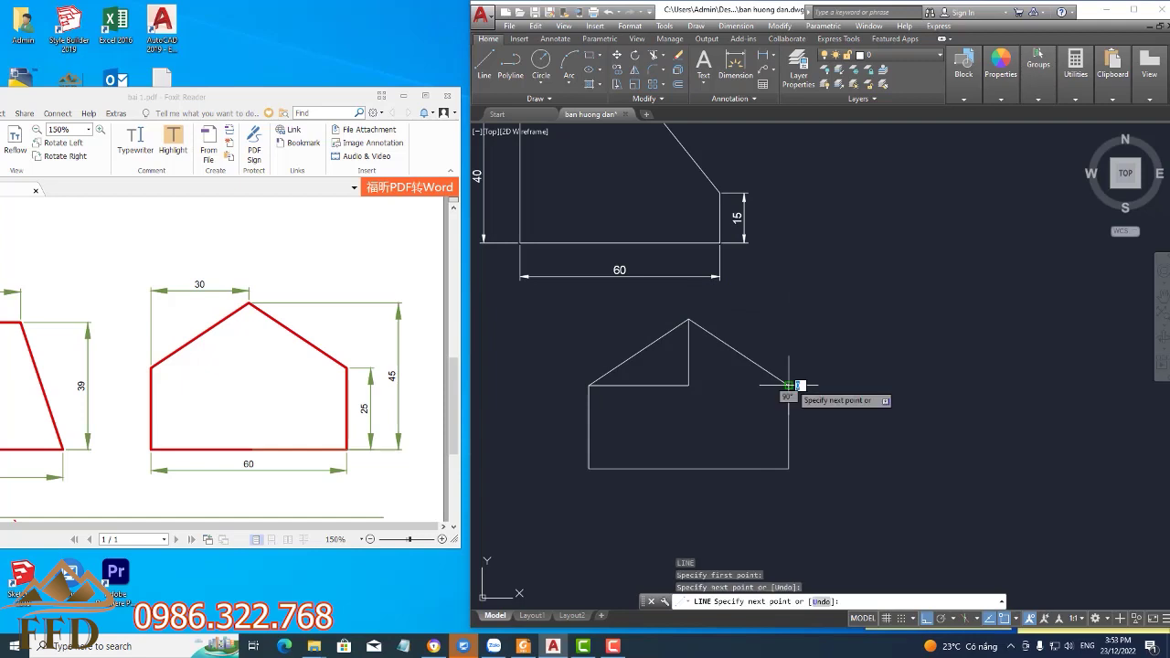
key(Return)
Erase the two inner construction lines inside the house shape
key(Return)
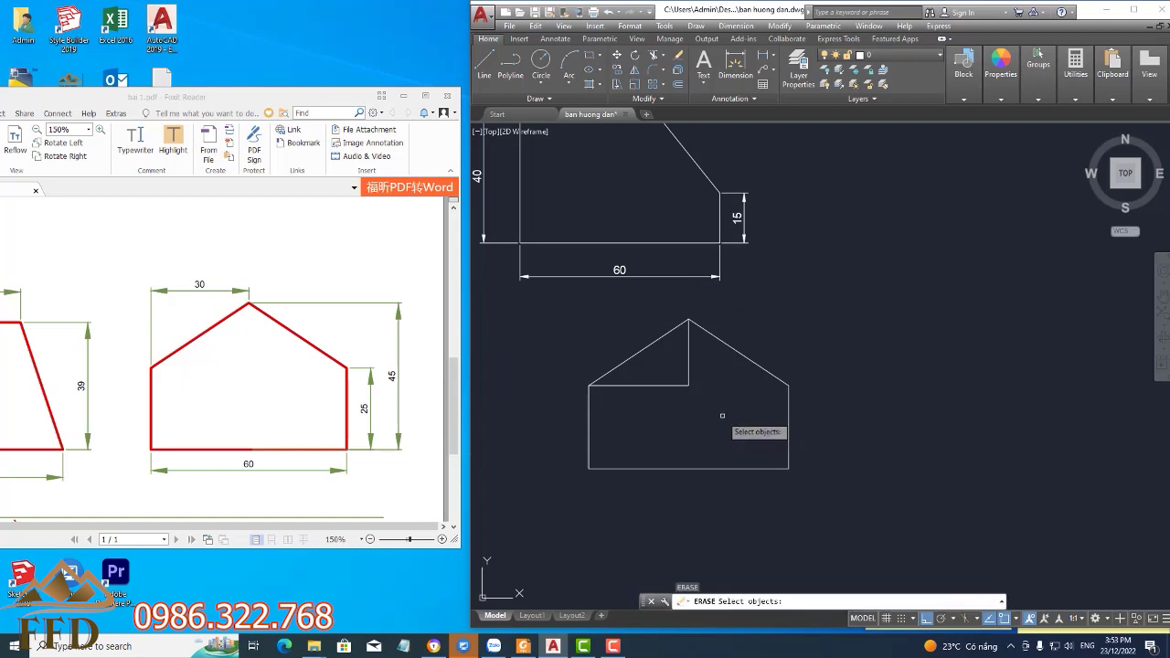
click(727, 416)
click(676, 366)
key(Return)
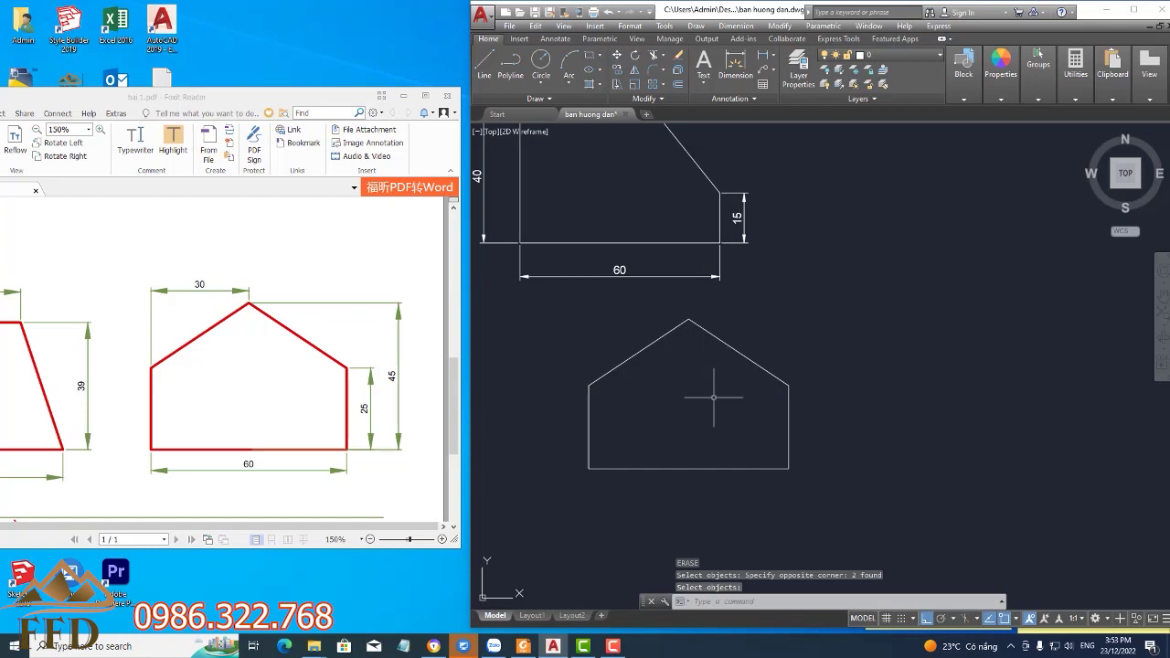
Add the 30 roof-peak offset and 60 base linear dimensions to the house
text(dli)
key(Return)
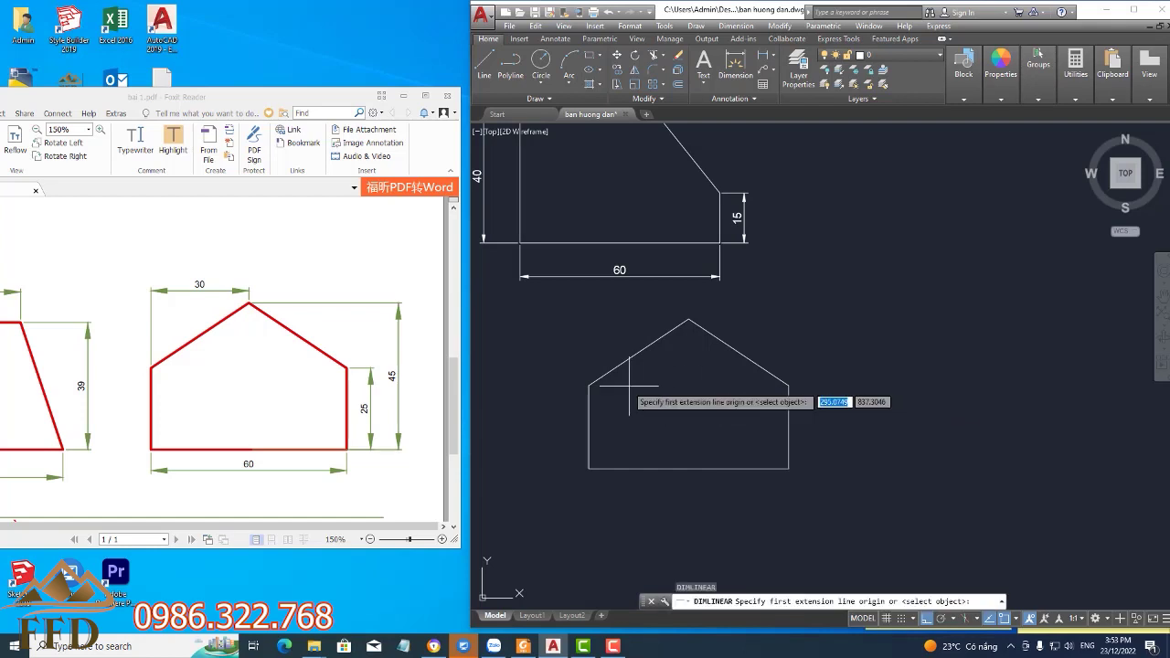
click(593, 385)
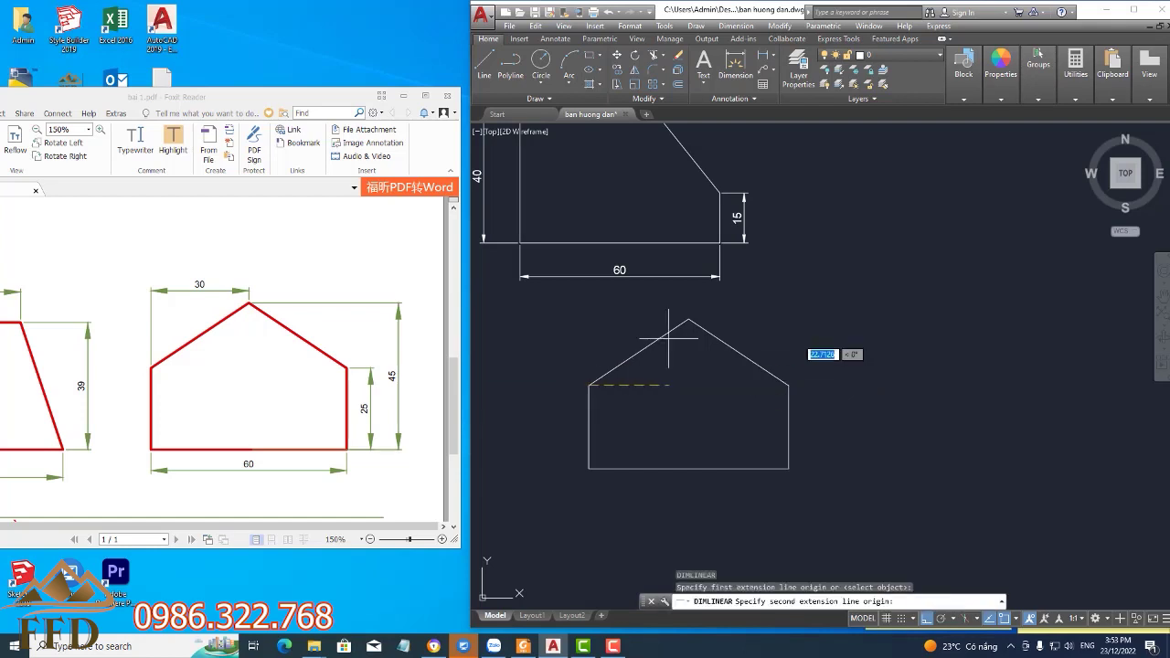
click(690, 320)
click(640, 297)
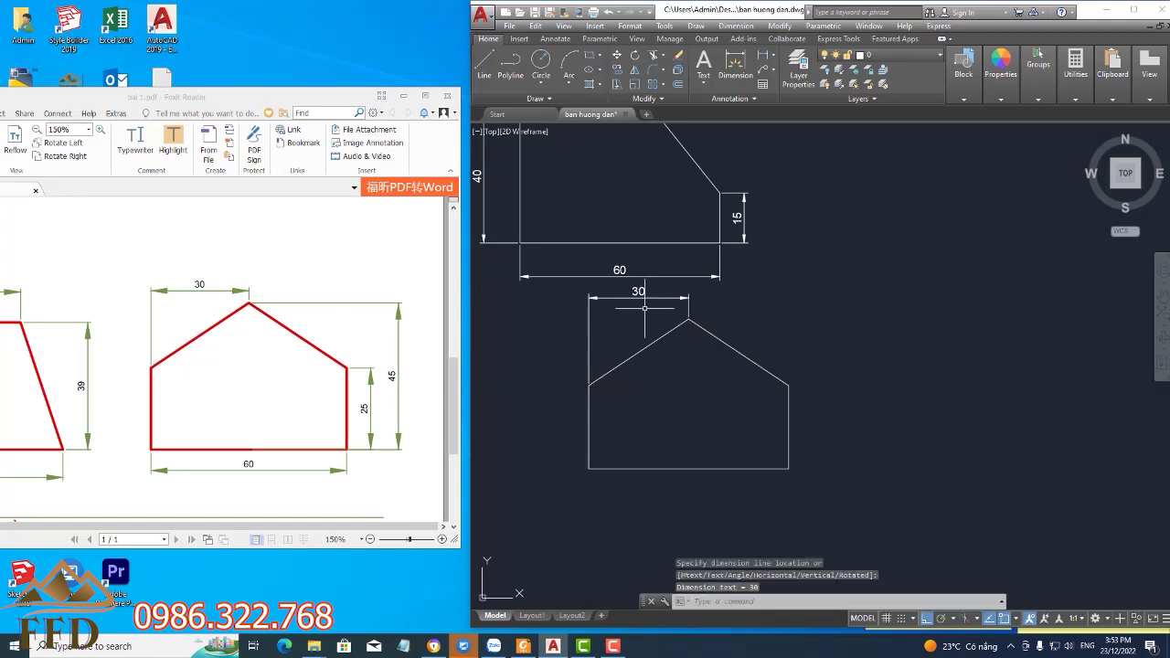
key(Return)
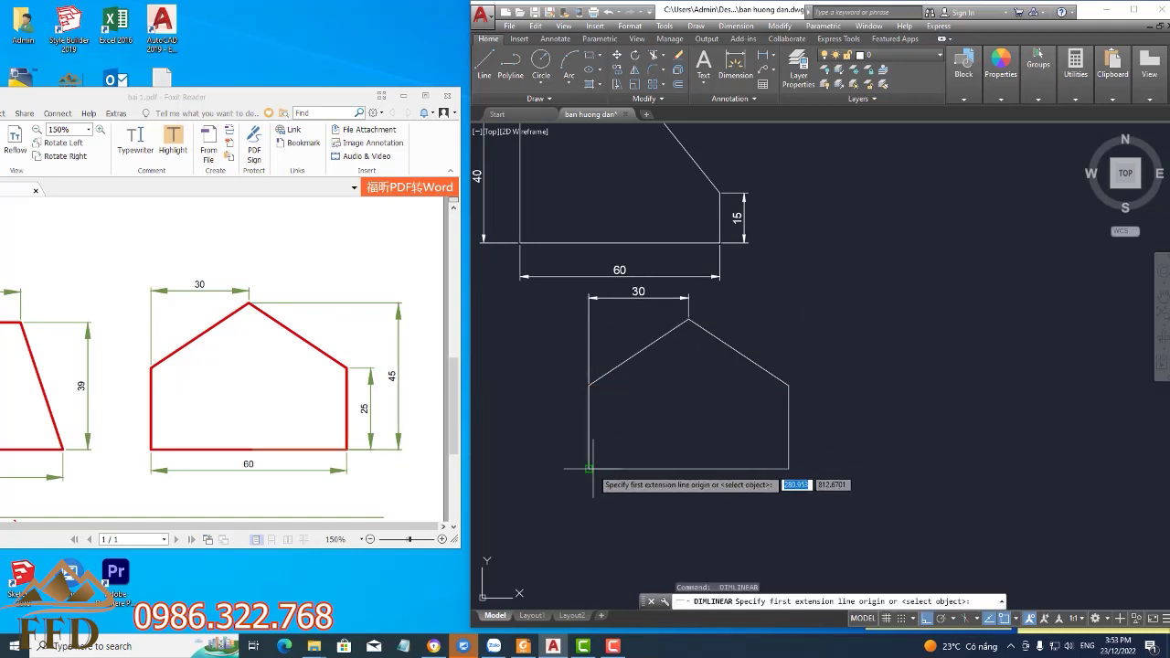
click(588, 468)
click(788, 469)
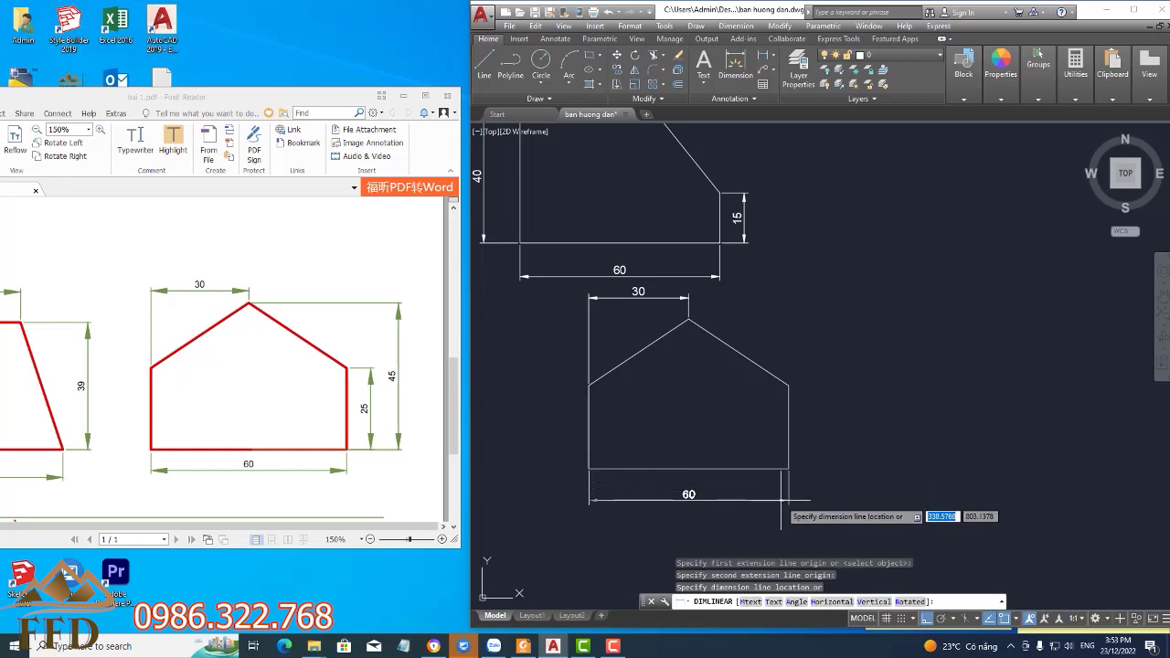
click(788, 501)
Add the 25 wall height and 45 overall height dimensions on the house's right side
key(Return)
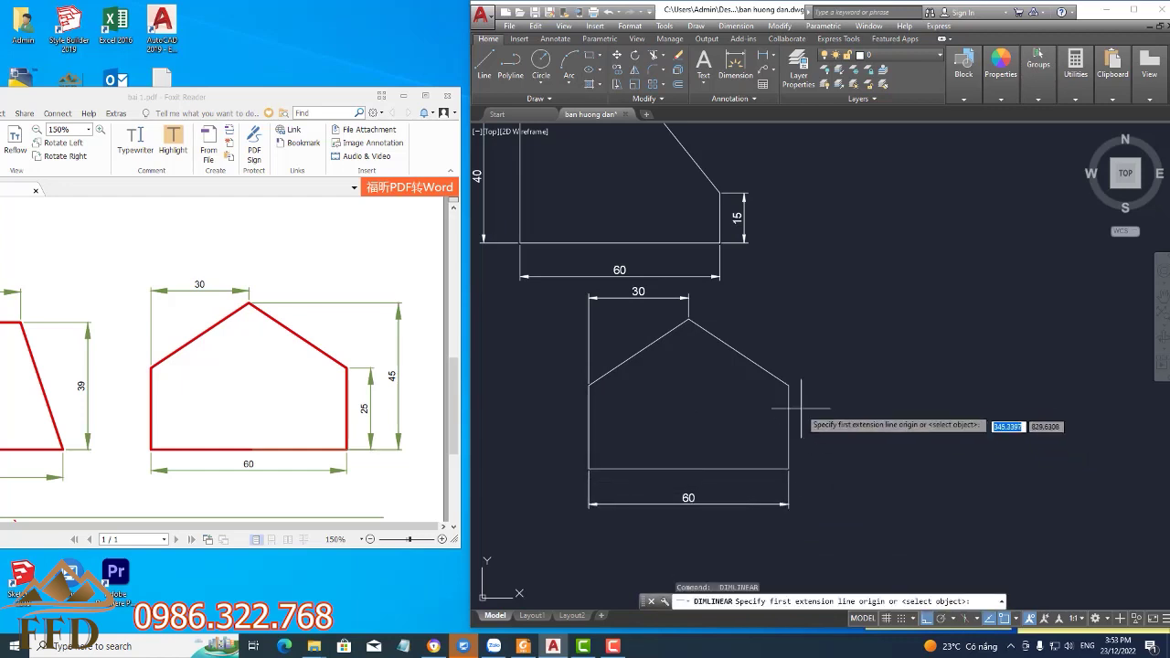
click(788, 384)
click(789, 469)
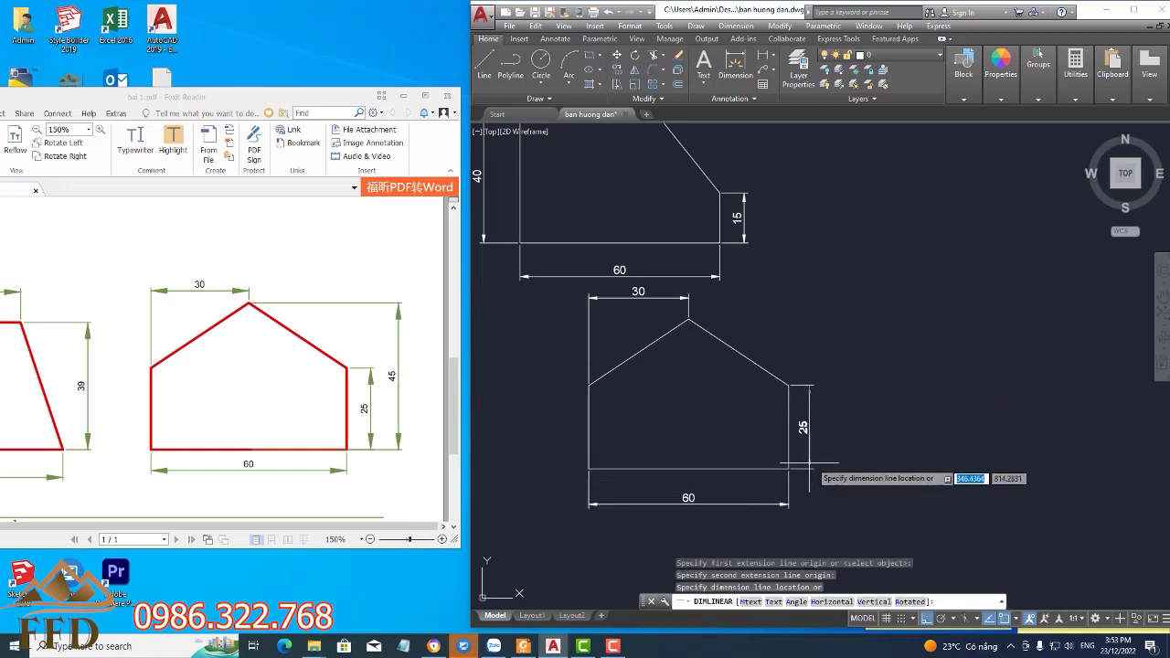
click(828, 457)
key(Return)
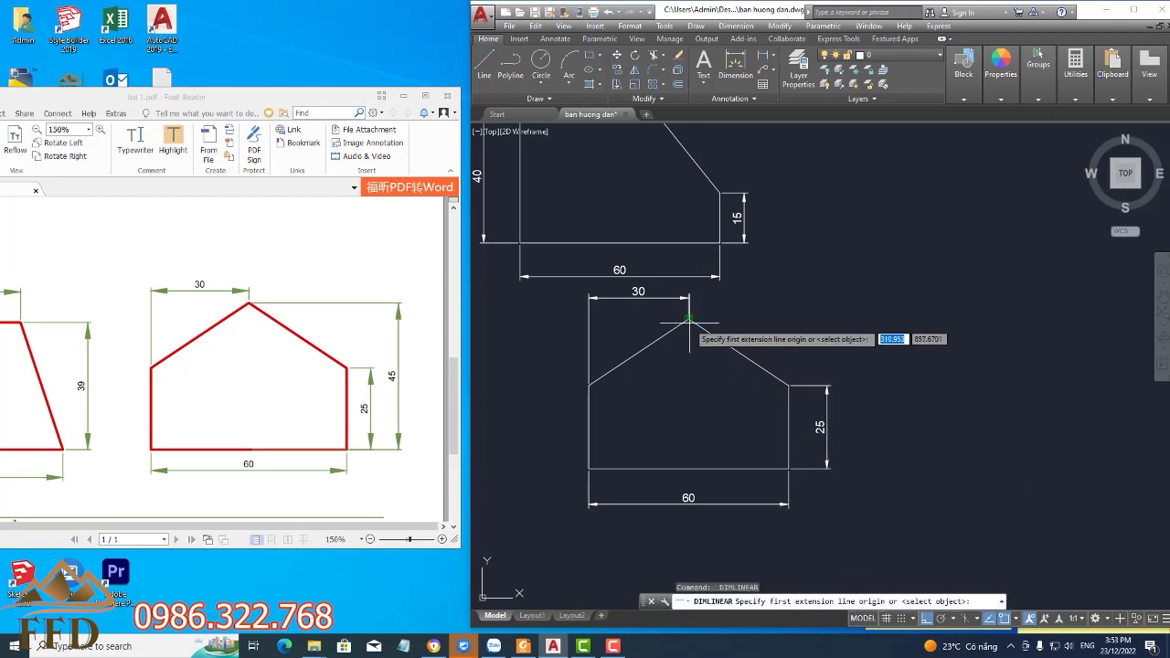
click(689, 319)
click(788, 469)
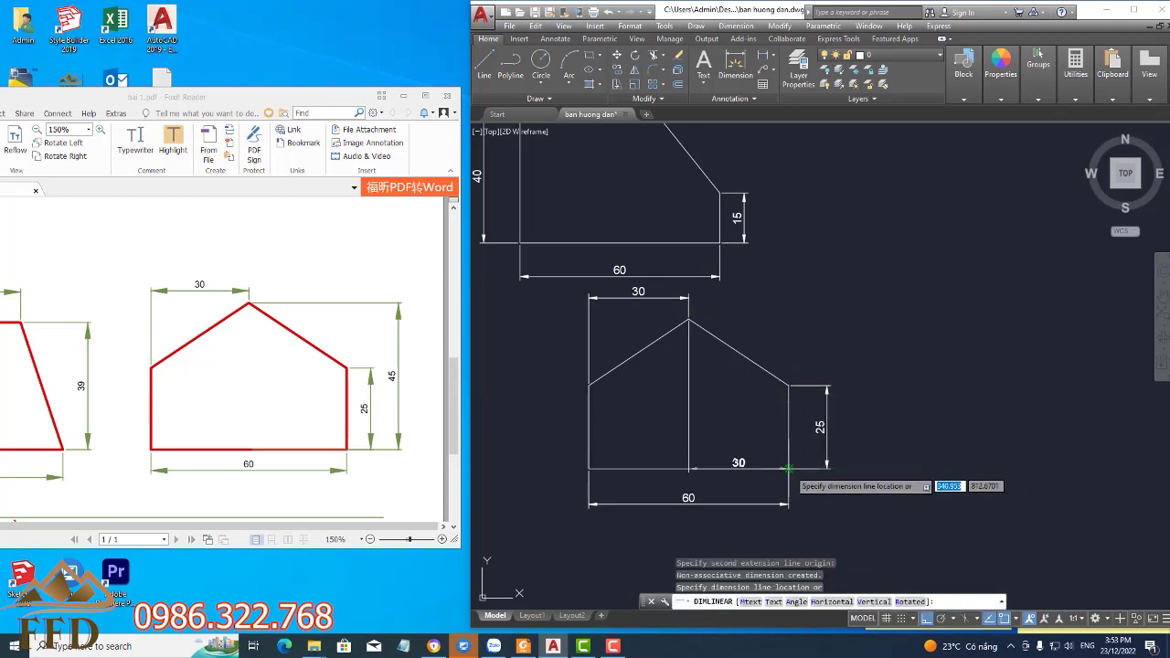
click(865, 427)
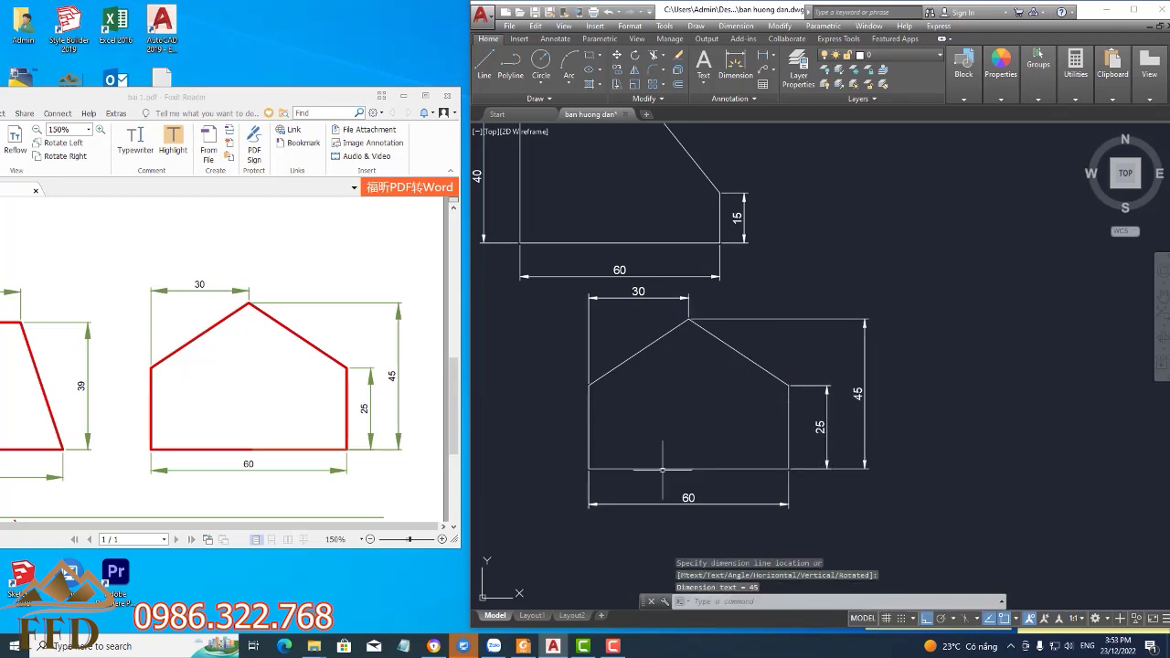
scroll(823, 428, down, 5)
scroll(759, 426, up, 5)
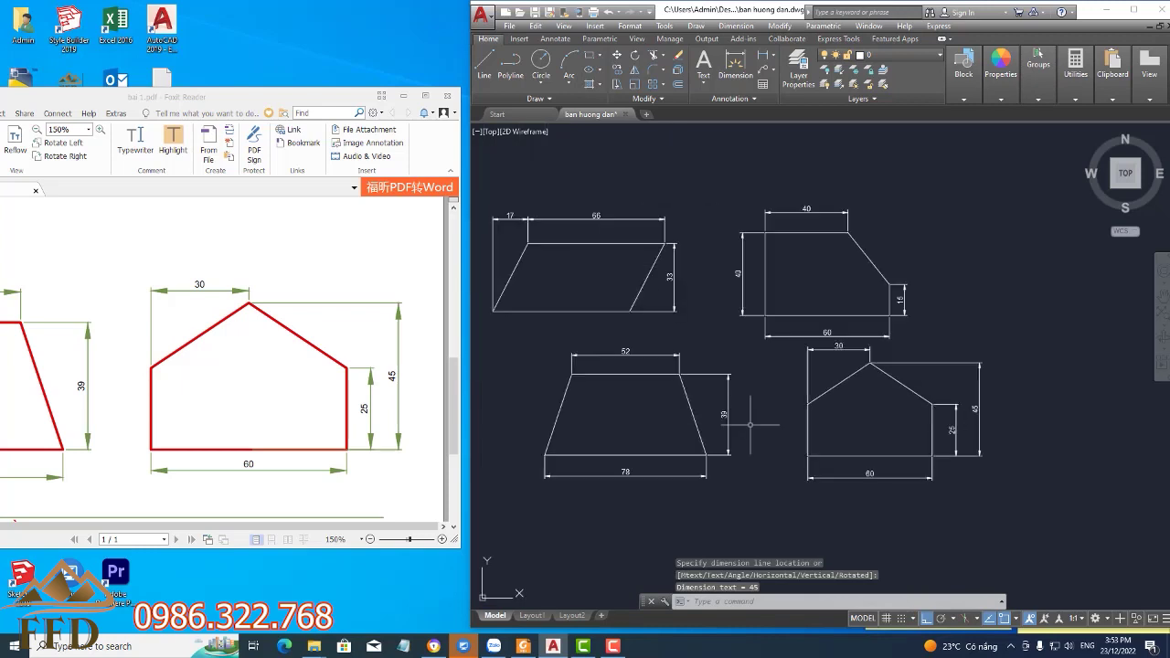